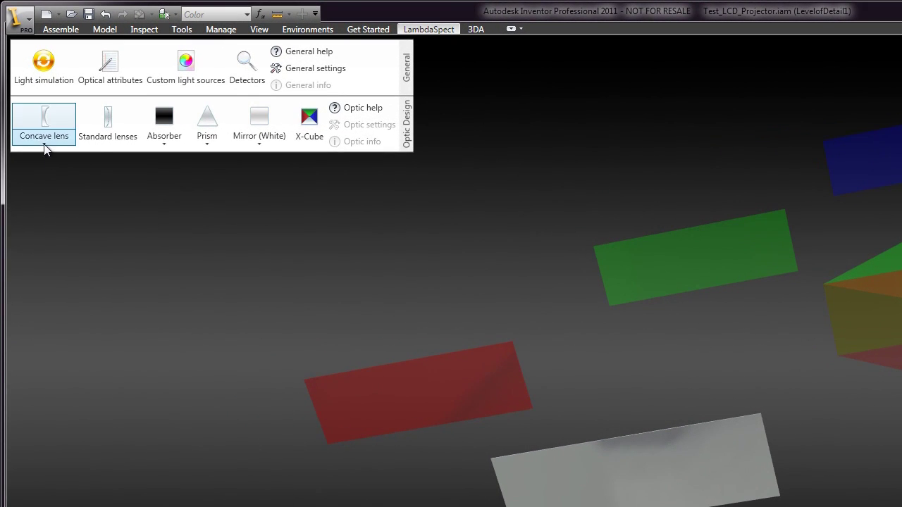
Step: Browse the LambdaSpect lens, glass block/absorber, prism and coloured mirror dropdowns
{"action": "left_click", "coordinate": [44, 143]}
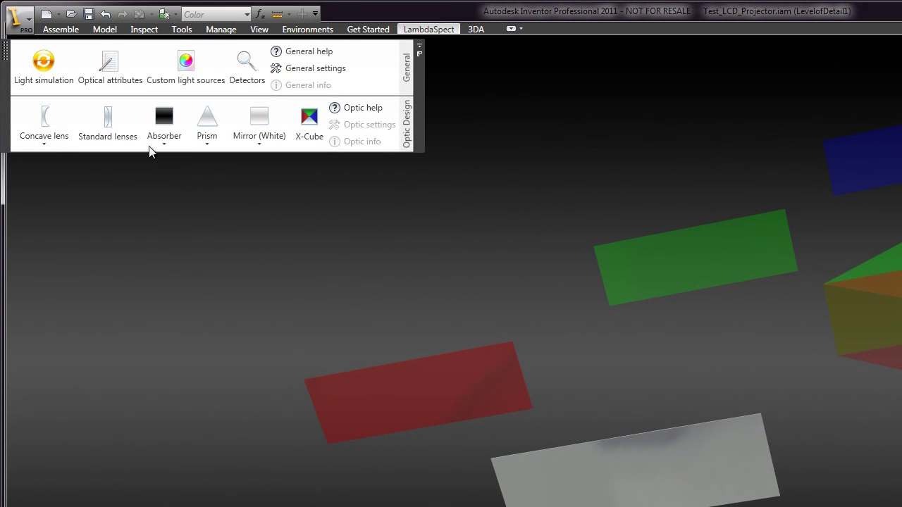
{"action": "left_click", "coordinate": [166, 144]}
{"action": "left_click", "coordinate": [207, 145]}
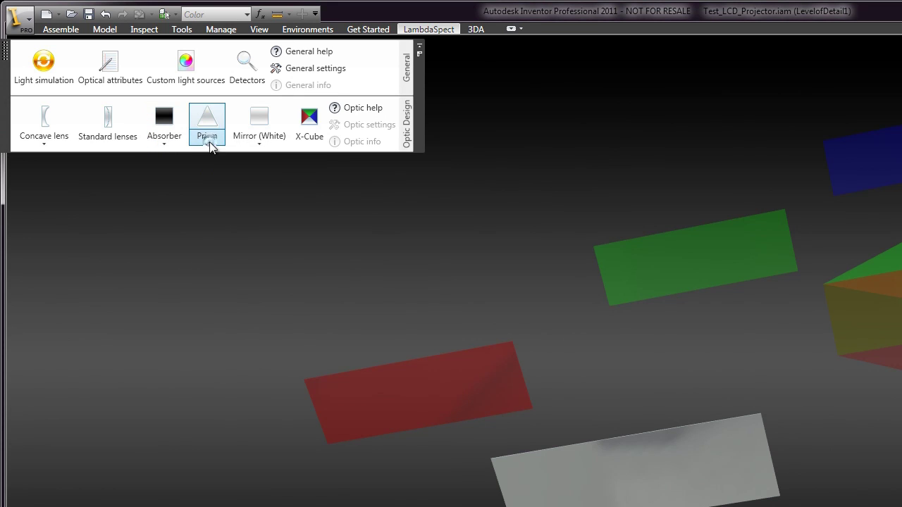
{"action": "left_click", "coordinate": [262, 147]}
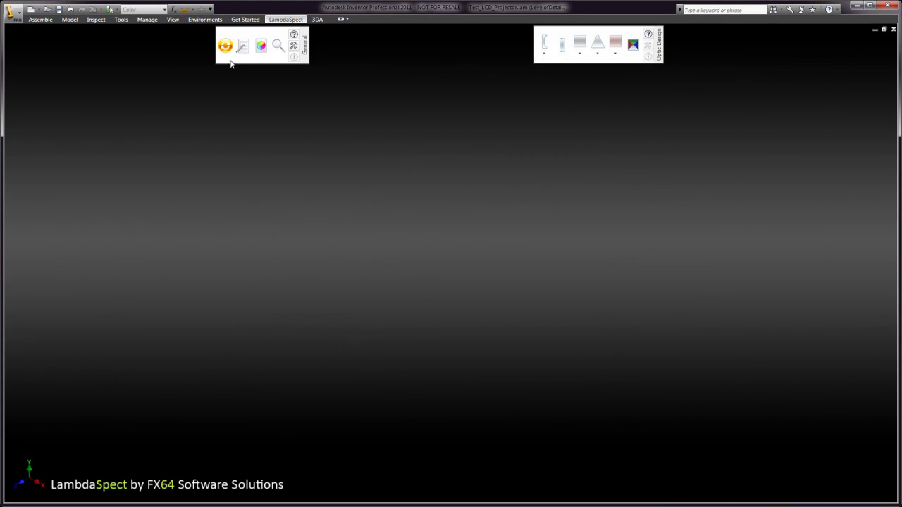
Step: Open light simulation settings and insert a 2 by 1 glass plate, Block_10
{"action": "left_click", "coordinate": [226, 46]}
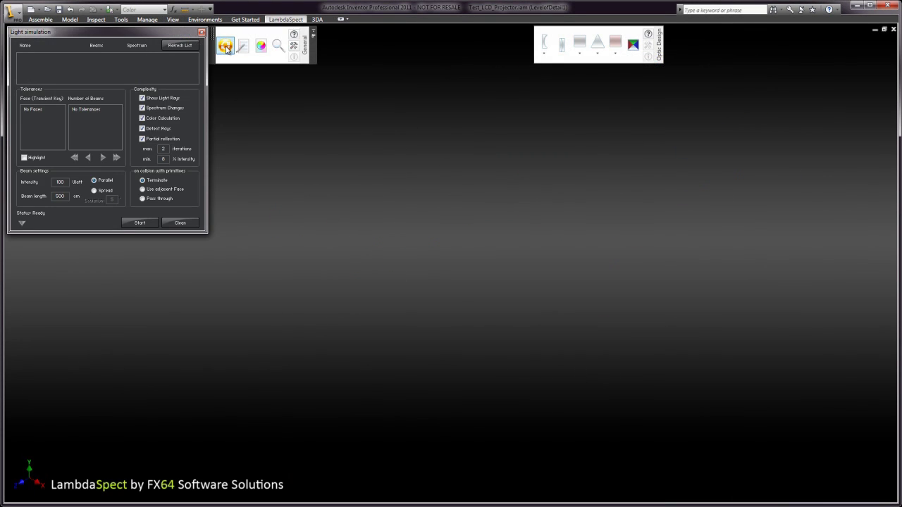
{"action": "left_click", "coordinate": [577, 45]}
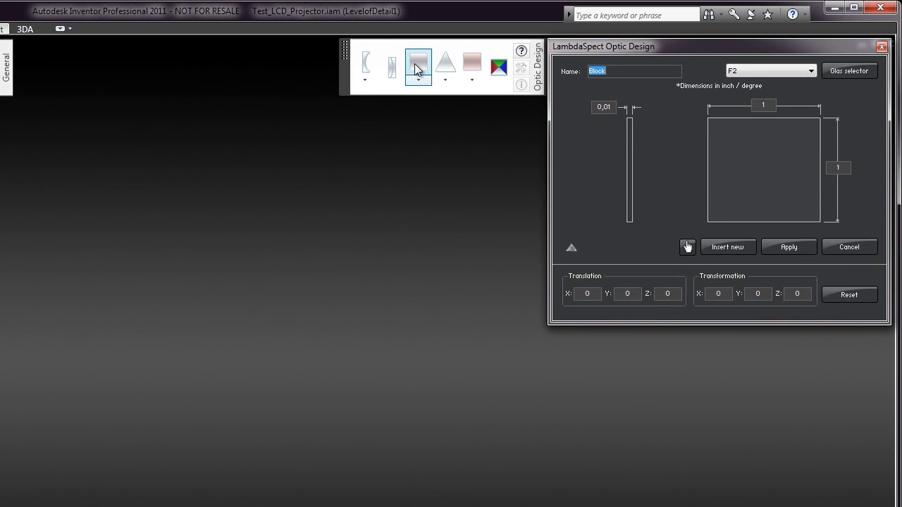
{"action": "key", "text": "Tab"}
{"action": "key", "text": "Return"}
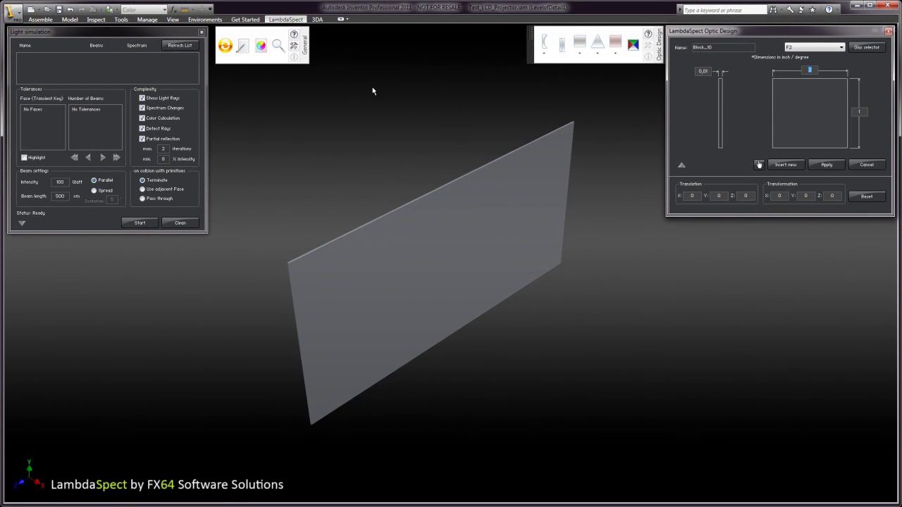
Step: Make Block_10's face a custom light source emitting 180 beams (tol. 0,25)
{"action": "left_click", "coordinate": [260, 47]}
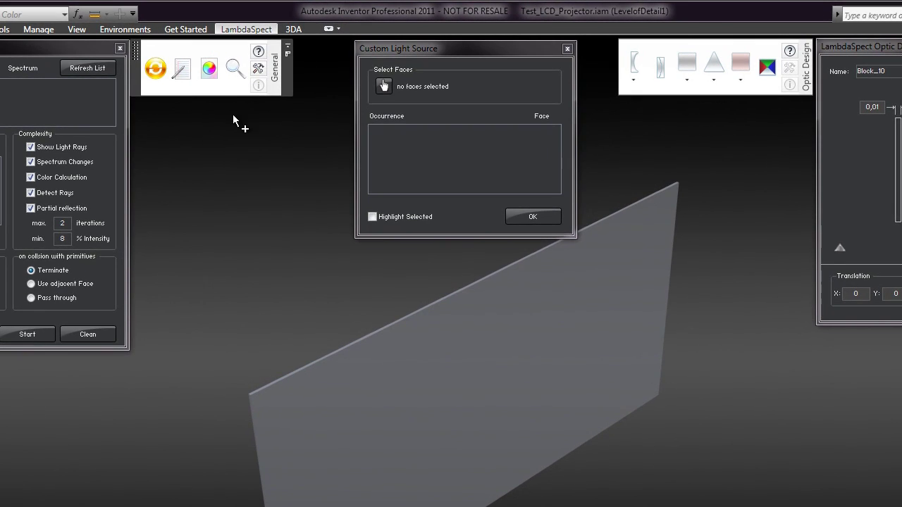
{"action": "left_click", "coordinate": [479, 374]}
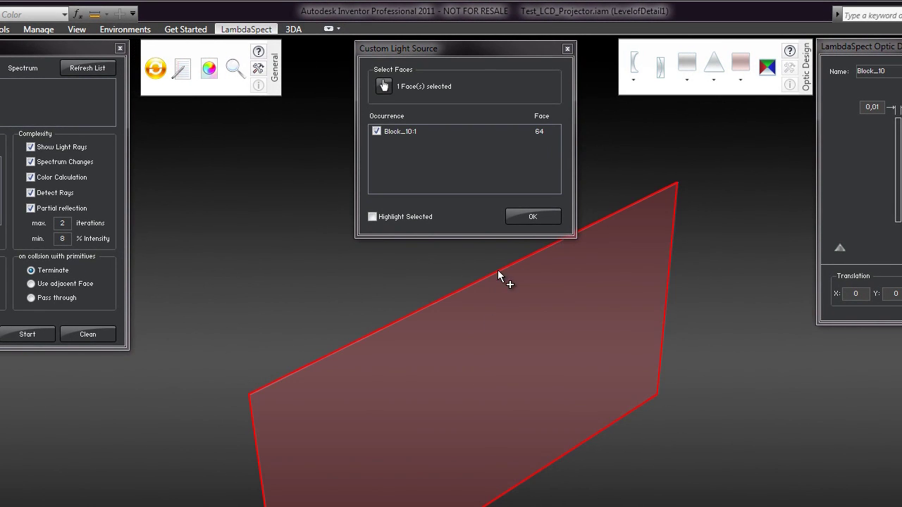
{"action": "left_click", "coordinate": [530, 218]}
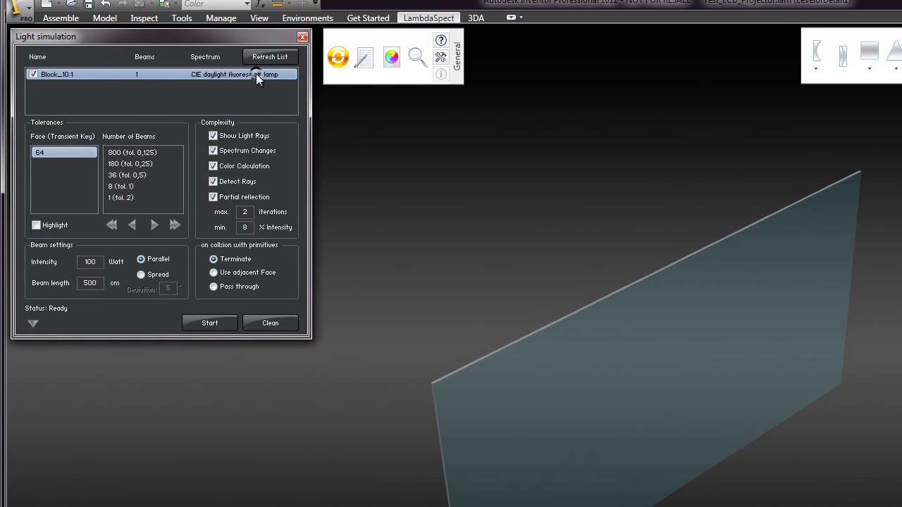
{"action": "left_click", "coordinate": [256, 73]}
{"action": "left_click", "coordinate": [153, 165]}
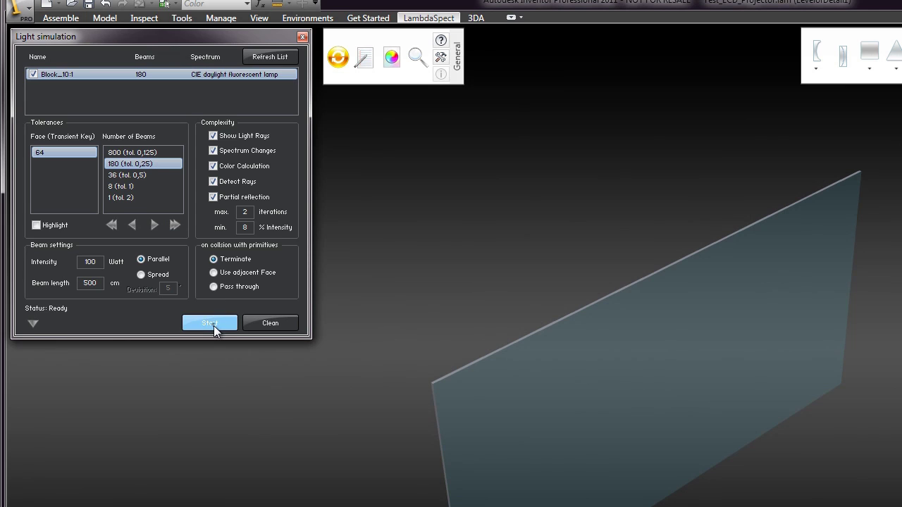
Step: Run the simulation and view the spectrum, trying CIE illuminant B before returning to daylight fluorescent
{"action": "left_click", "coordinate": [213, 325]}
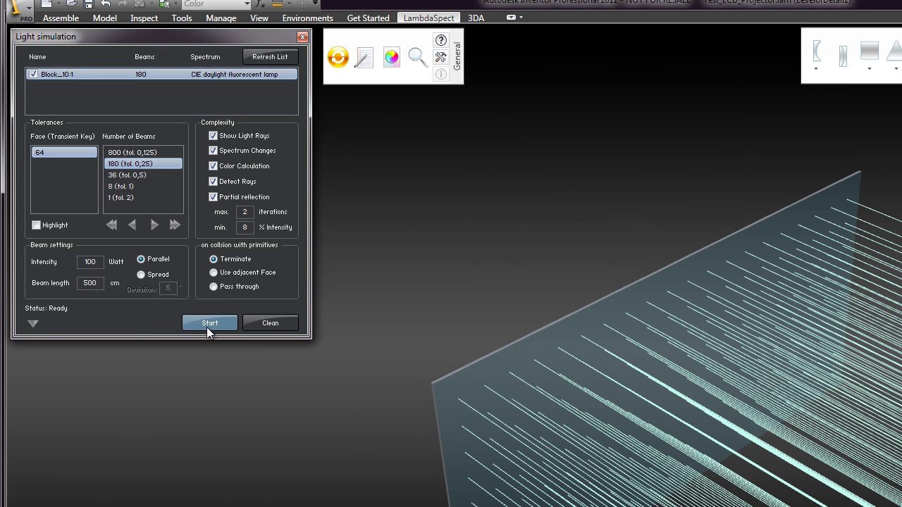
{"action": "left_click", "coordinate": [31, 324]}
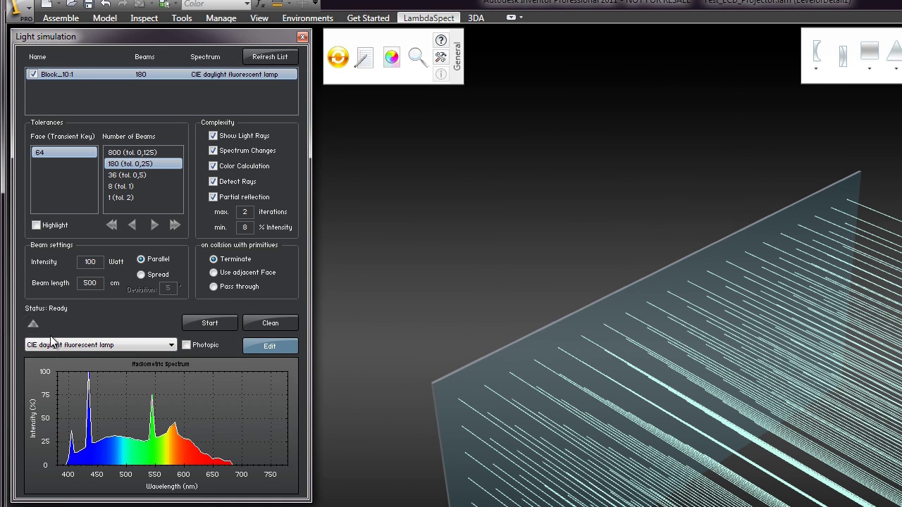
{"action": "left_click", "coordinate": [173, 349]}
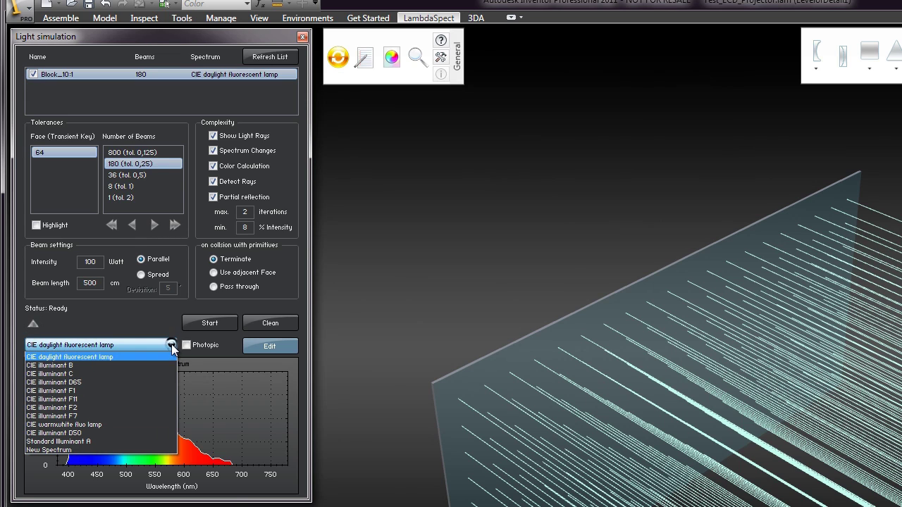
{"action": "left_click", "coordinate": [160, 362]}
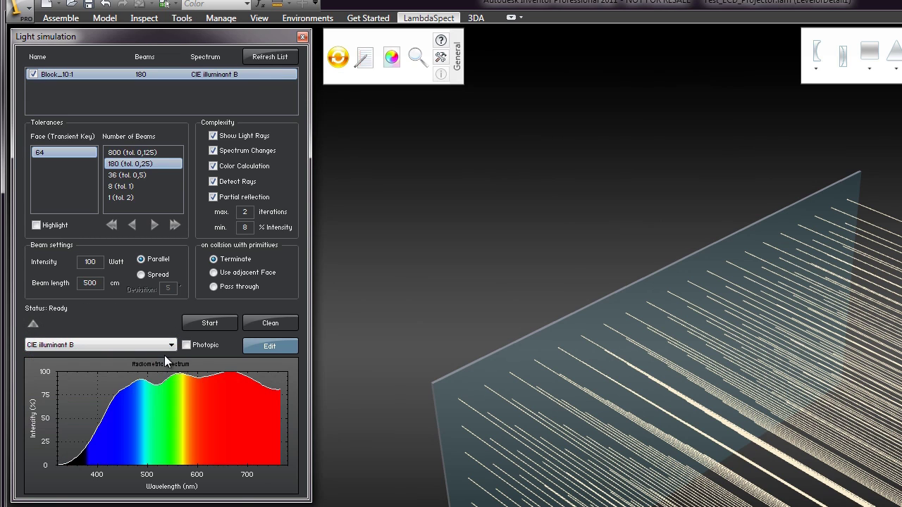
{"action": "left_click", "coordinate": [172, 345]}
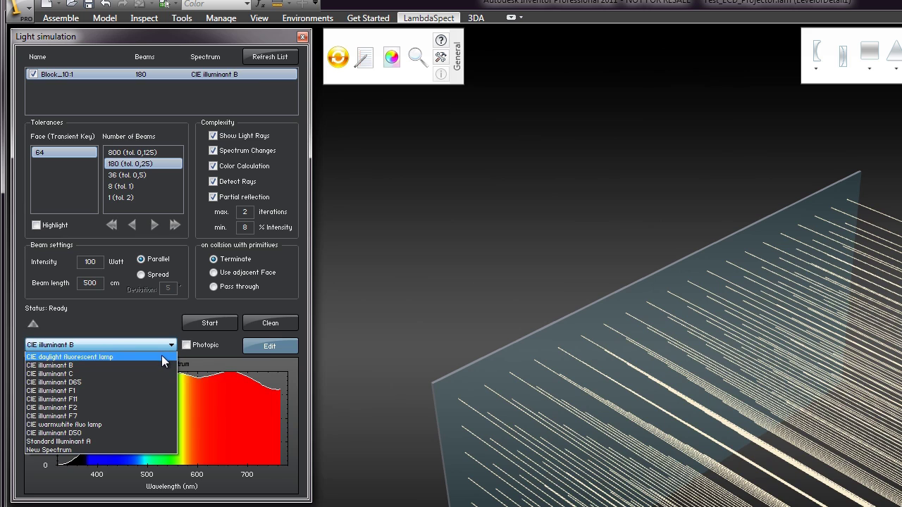
{"action": "left_click", "coordinate": [161, 356]}
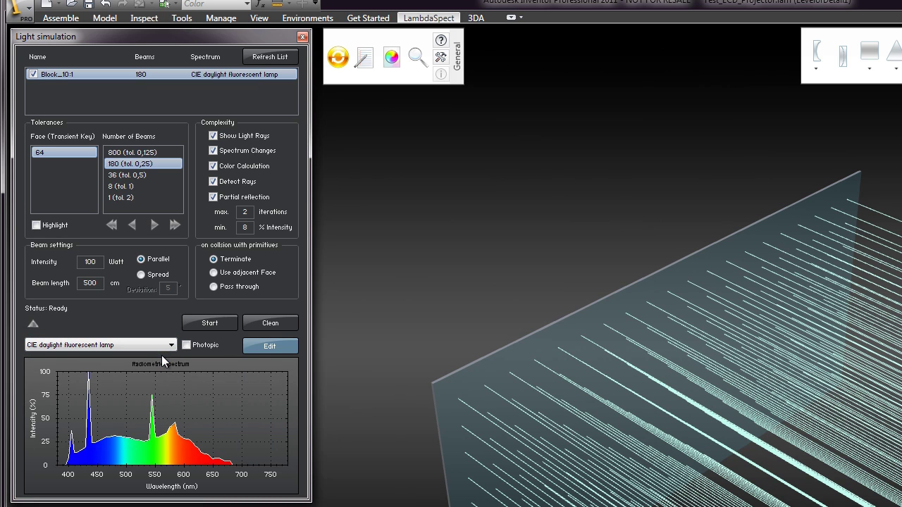
{"action": "left_click", "coordinate": [255, 351]}
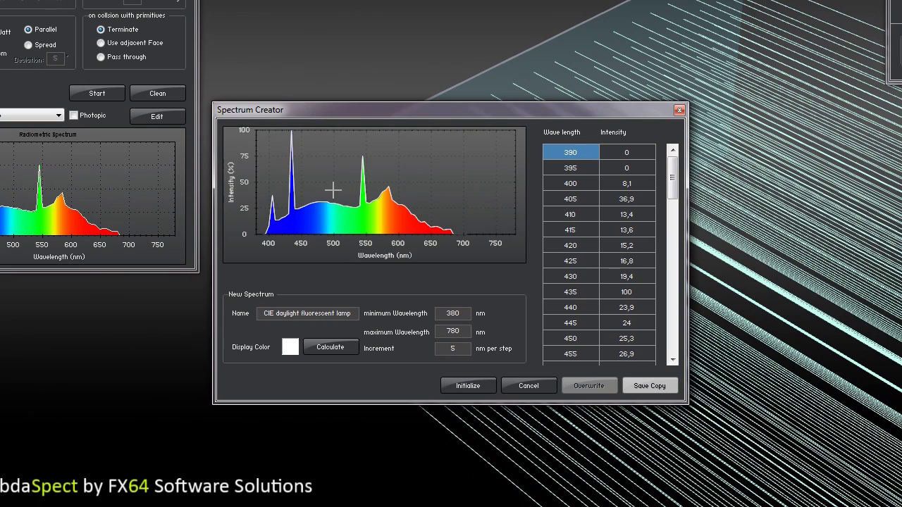
{"action": "scroll", "coordinate": [333, 189], "scroll_direction": "up", "scroll_amount": 2}
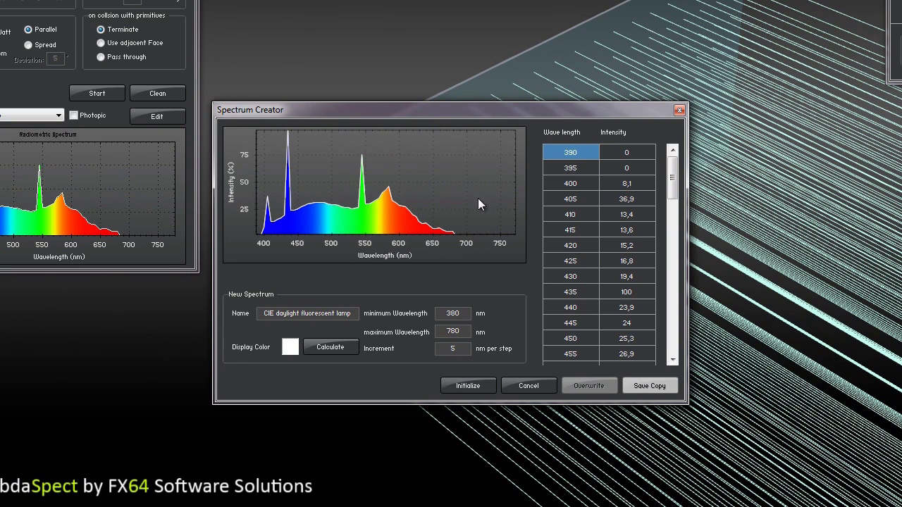
{"action": "mouse_move", "coordinate": [672, 169]}
{"action": "left_mouse_down"}
{"action": "mouse_move", "coordinate": [676, 236]}
{"action": "mouse_move", "coordinate": [677, 165]}
{"action": "left_mouse_up"}
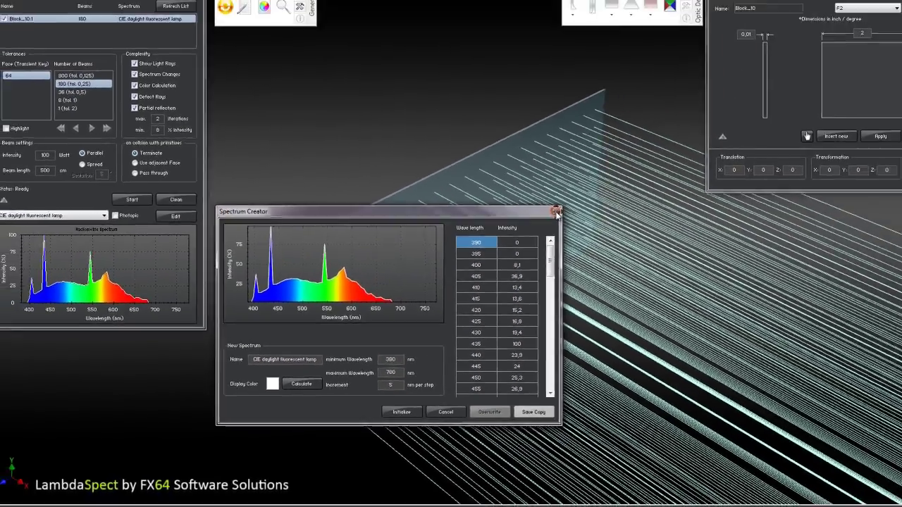
{"action": "left_click", "coordinate": [556, 211]}
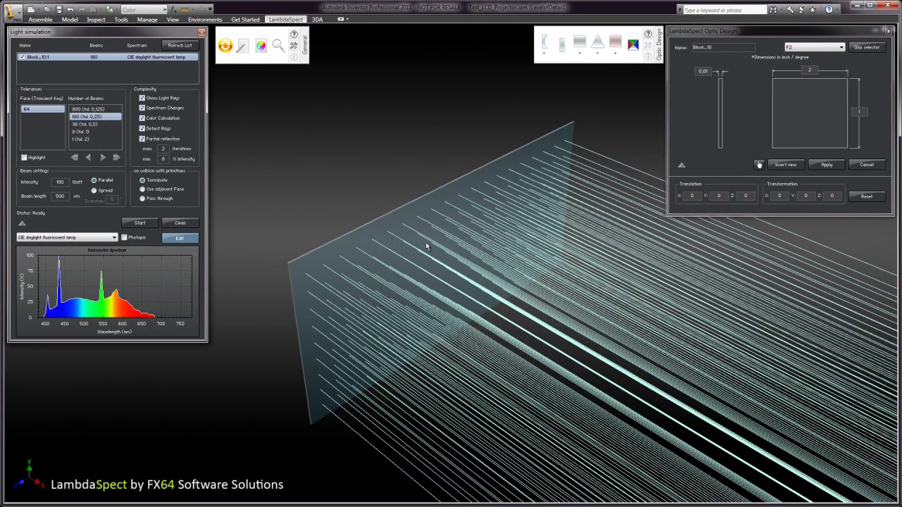
Step: Clear the traced rays, reduce the source to 1 beam, and collapse the spectrum panel
{"action": "left_click", "coordinate": [181, 223]}
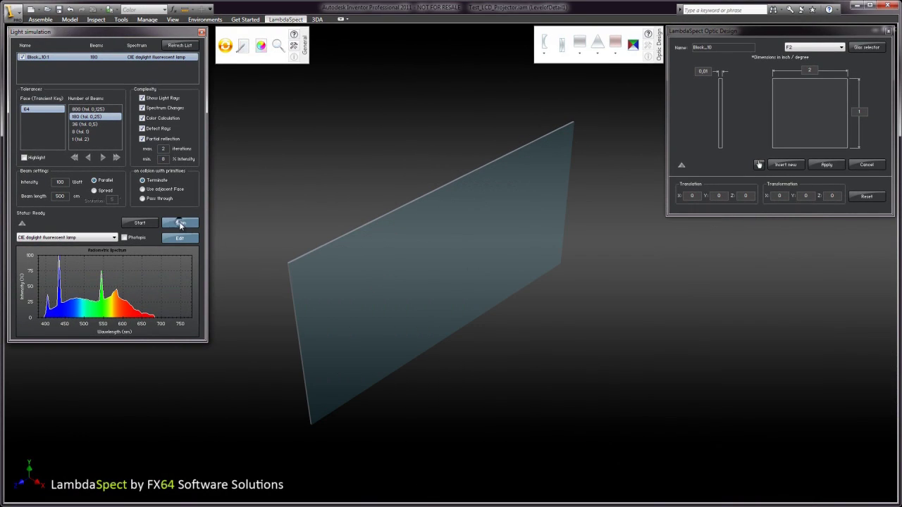
{"action": "left_click", "coordinate": [83, 138]}
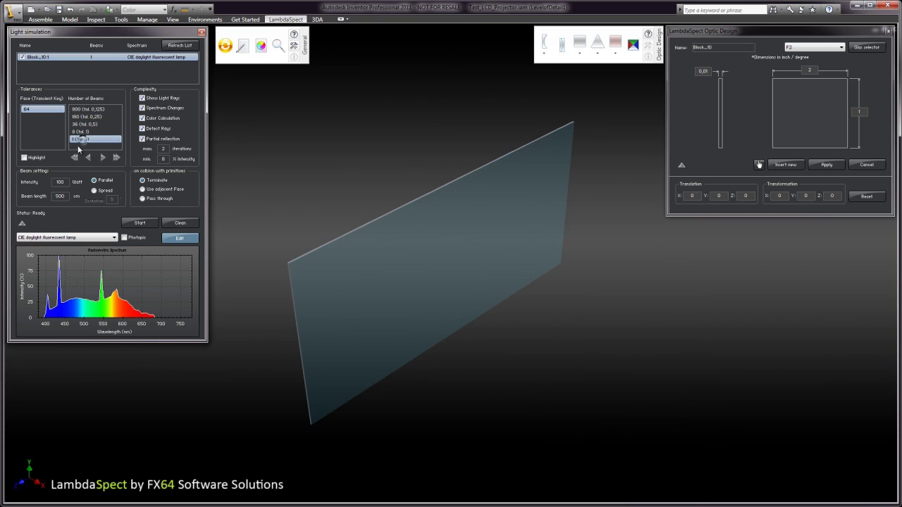
{"action": "left_click", "coordinate": [22, 223]}
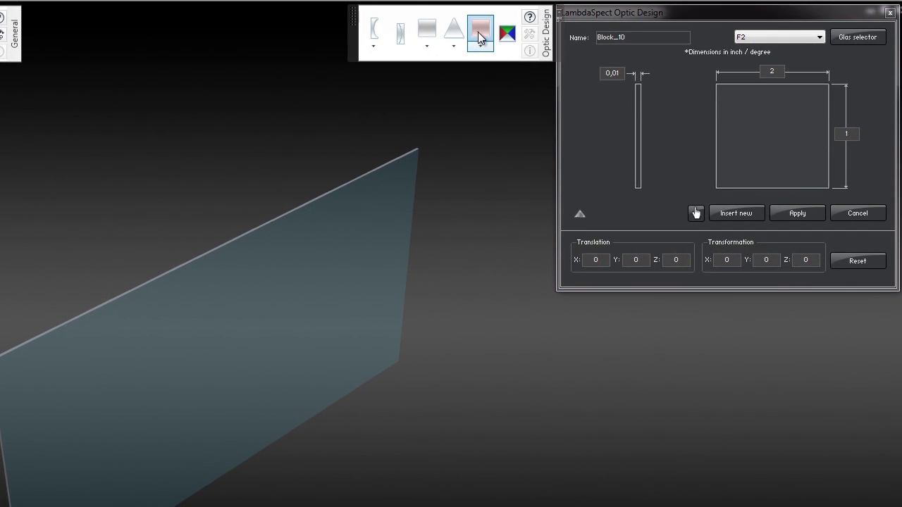
Step: Insert a red mirror 3 wide, turned 45 degrees, into the beam
{"action": "left_click", "coordinate": [615, 44]}
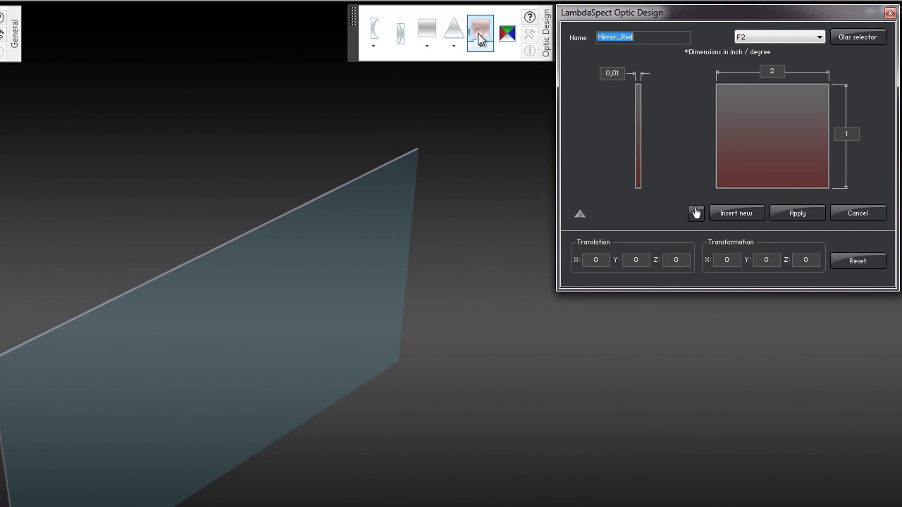
{"action": "key", "text": "Tab"}
{"action": "type", "text": "3"}
{"action": "key", "text": "Tab"}
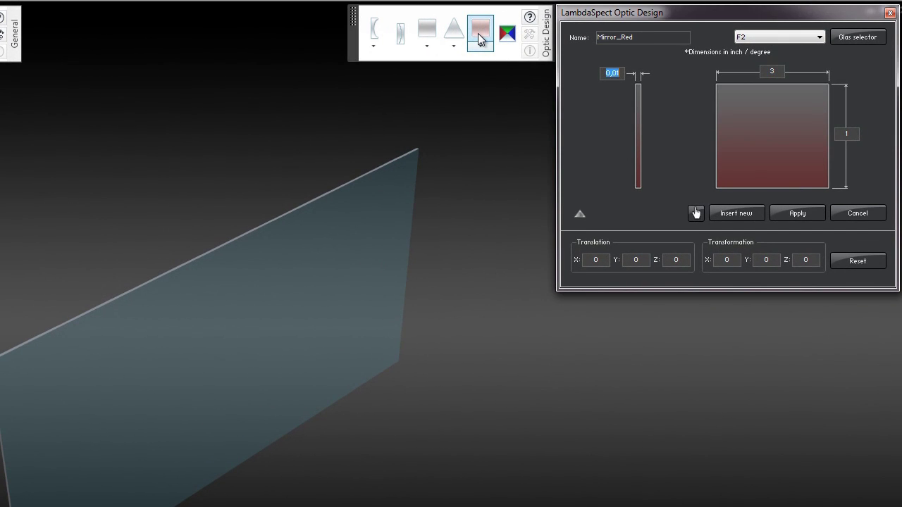
{"action": "key", "text": "Tab"}
{"action": "key", "text": "Tab"}
{"action": "key", "text": "Tab"}
{"action": "key", "text": "Tab"}
{"action": "type", "text": "45"}
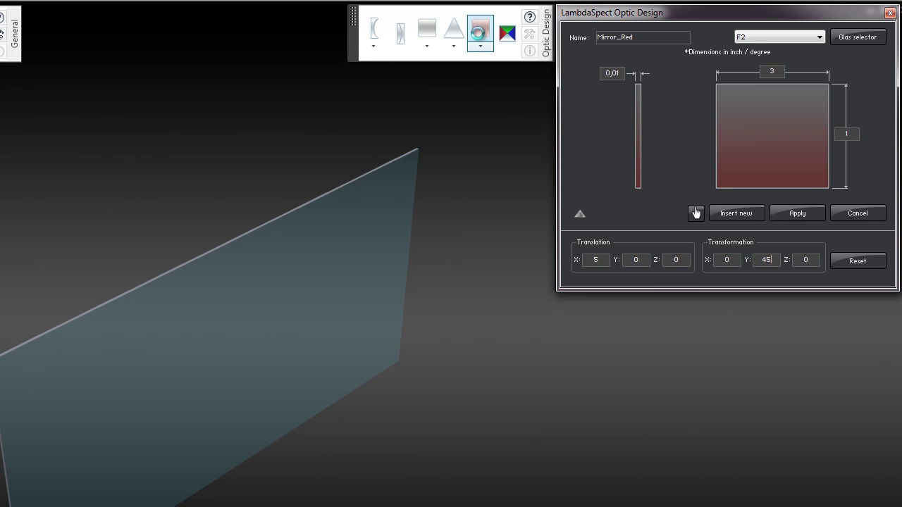
{"action": "left_click", "coordinate": [695, 213]}
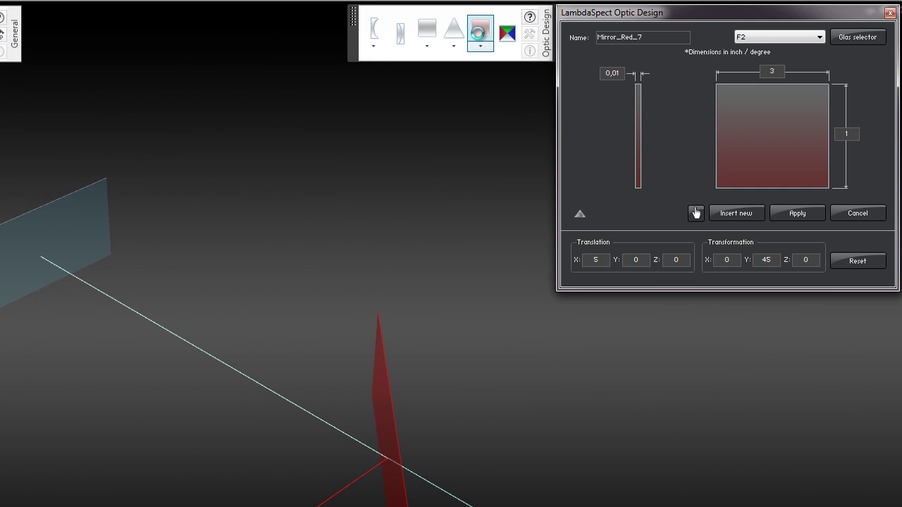
Step: Add green and blue mirrors, placing the blue one at Translation X 15
{"action": "left_click", "coordinate": [480, 44]}
{"action": "left_click", "coordinate": [483, 95]}
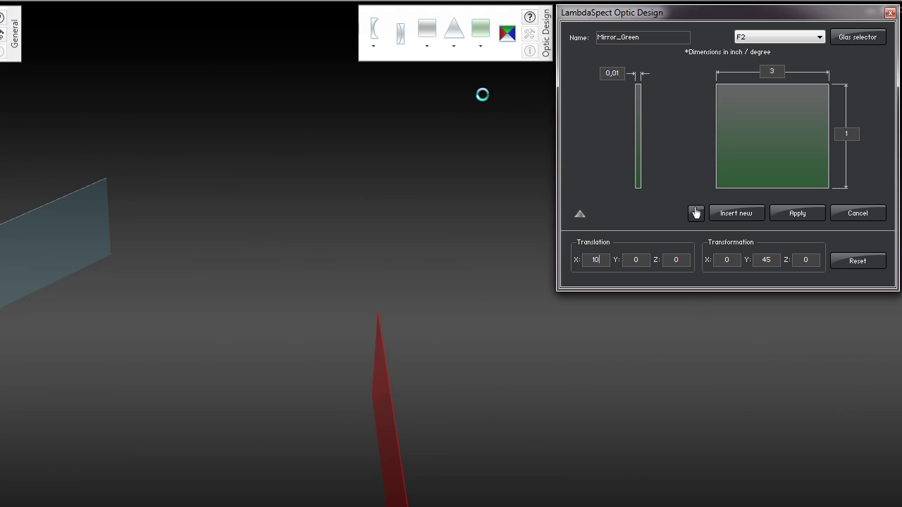
{"action": "left_click", "coordinate": [482, 48]}
{"action": "left_click", "coordinate": [484, 123]}
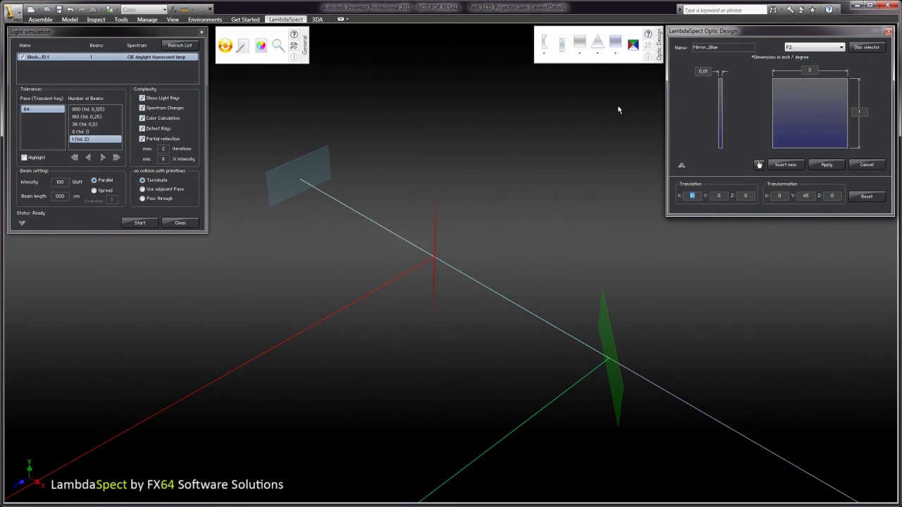
{"action": "type", "text": "5"}
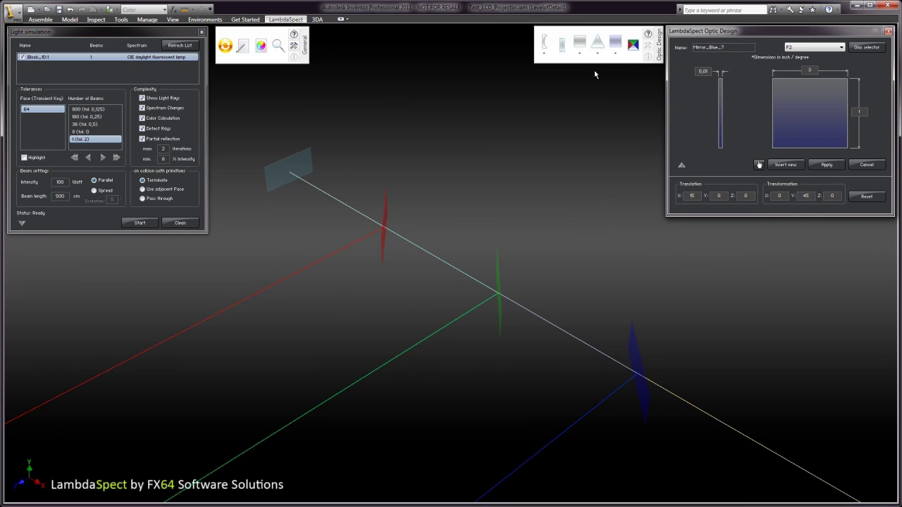
Step: Insert an absorber plate at Translation X 17
{"action": "left_click", "coordinate": [579, 46]}
{"action": "left_click", "coordinate": [583, 111]}
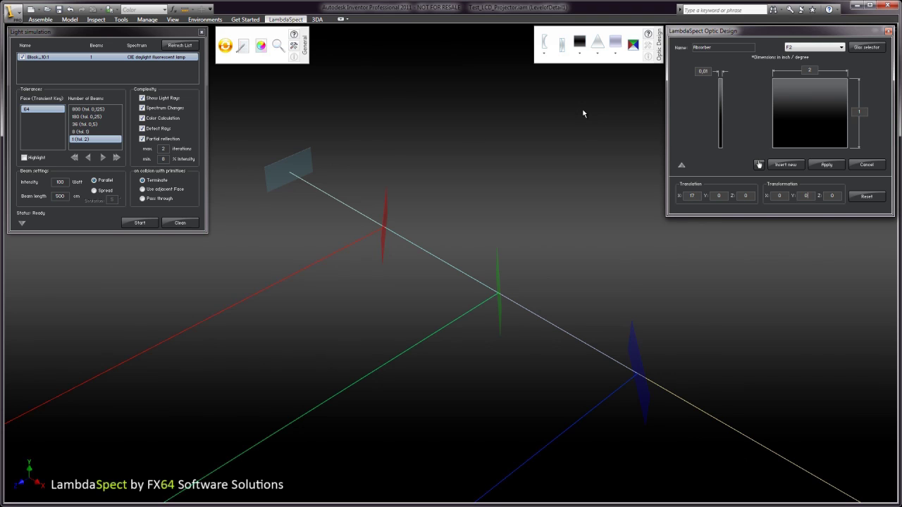
{"action": "key", "text": "Return"}
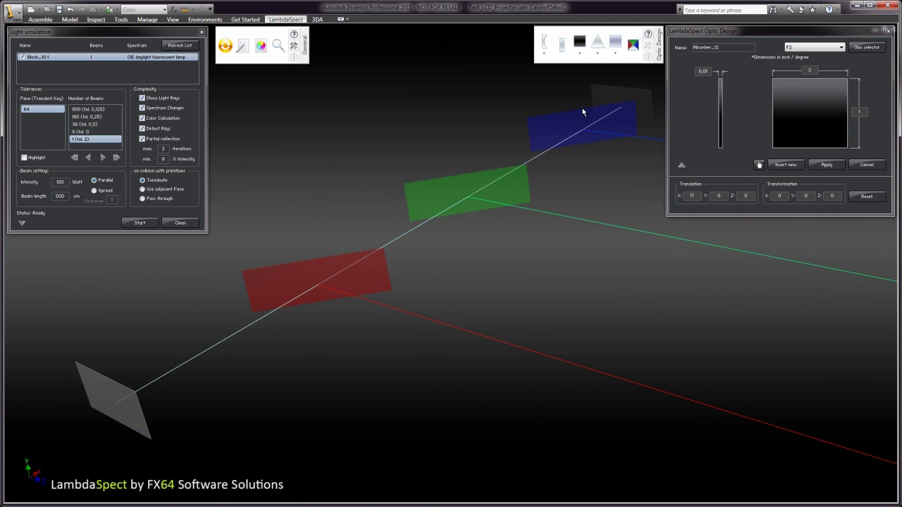
Step: Inspect the red mirror's optical attributes, confirming its glass is F2
{"action": "left_click", "coordinate": [259, 47]}
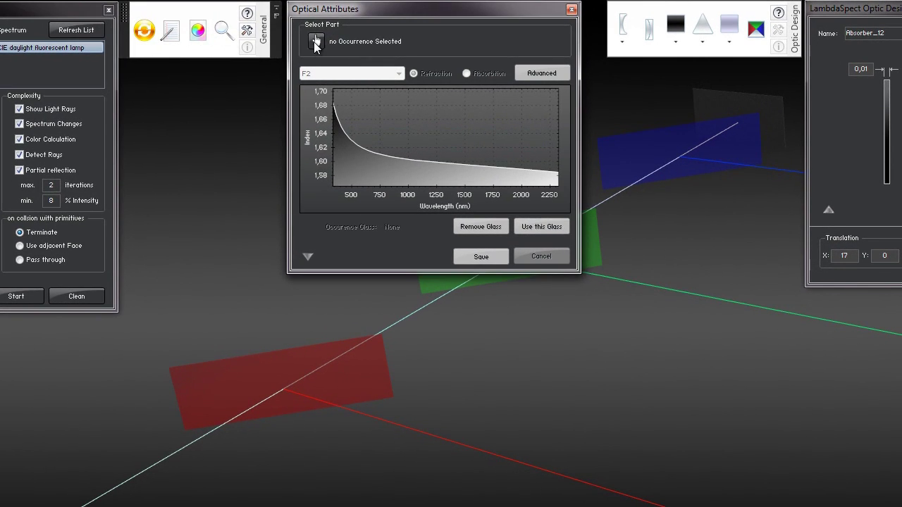
{"action": "left_click", "coordinate": [314, 40]}
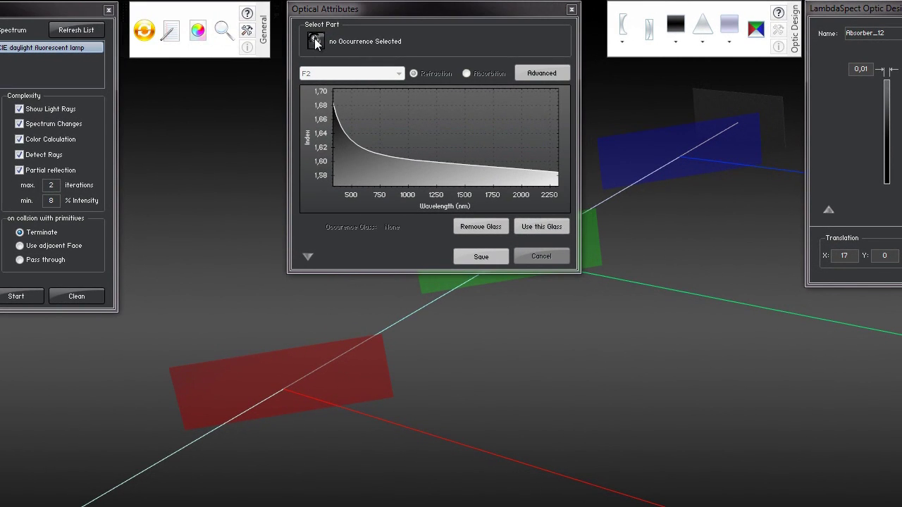
{"action": "left_click", "coordinate": [315, 353]}
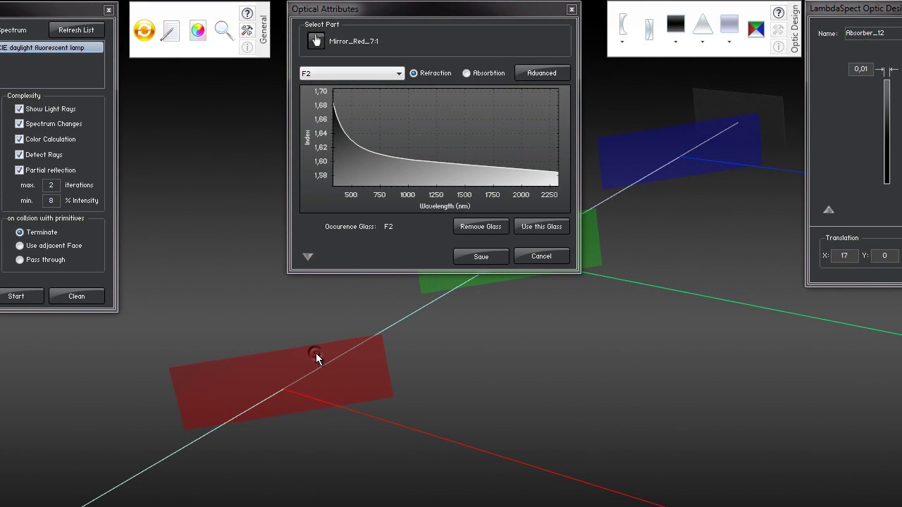
{"action": "left_click", "coordinate": [400, 73]}
{"action": "mouse_move", "coordinate": [399, 98]}
{"action": "left_mouse_down"}
{"action": "mouse_move", "coordinate": [396, 168]}
{"action": "mouse_move", "coordinate": [397, 90]}
{"action": "left_mouse_up"}
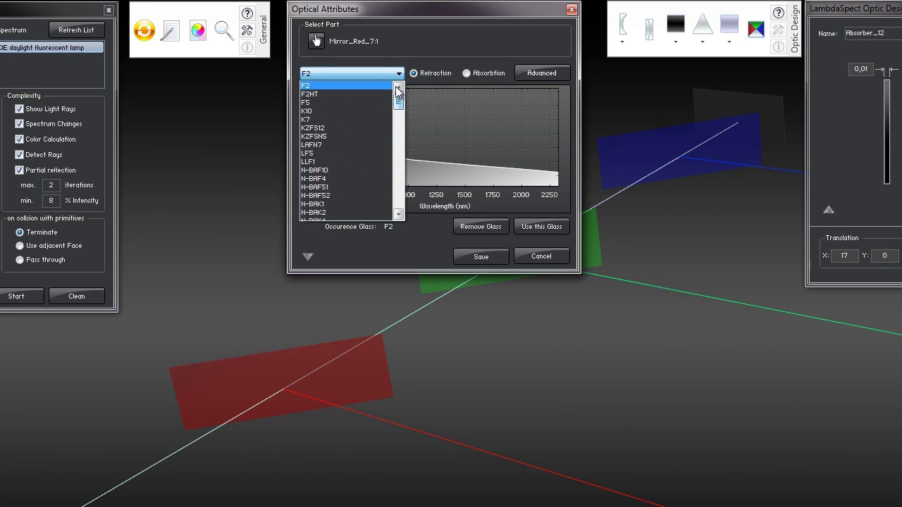
{"action": "left_click", "coordinate": [395, 73]}
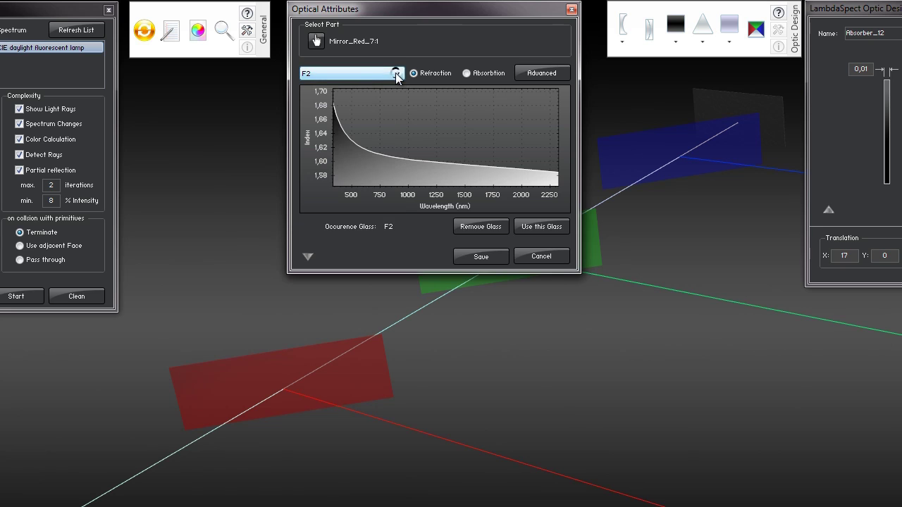
Step: View the F2 Glass Catalog's ne-ve Abbe chart and PgF chart, then close it
{"action": "left_click", "coordinate": [541, 73]}
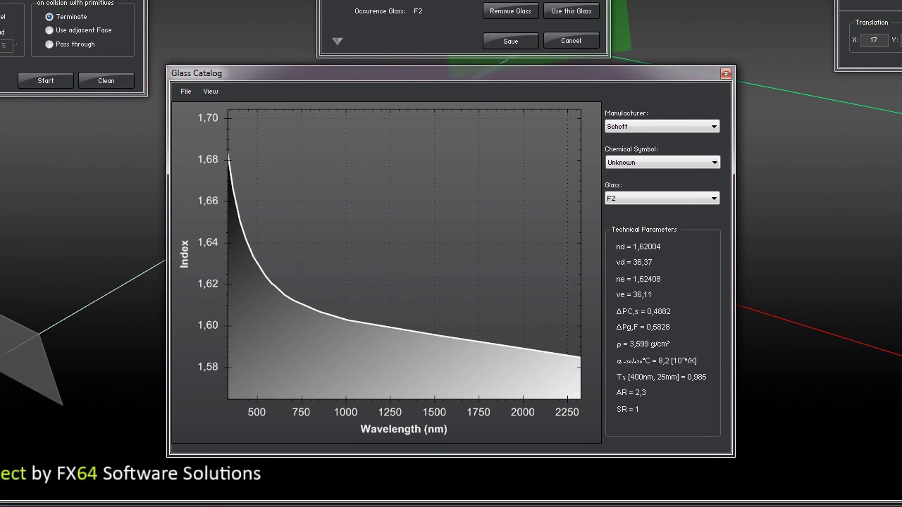
{"action": "left_click", "coordinate": [211, 91]}
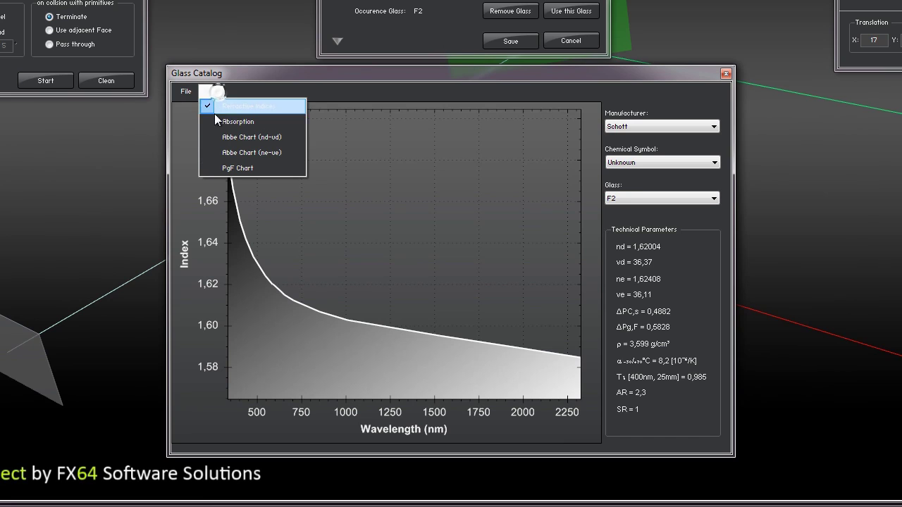
{"action": "left_click", "coordinate": [219, 150]}
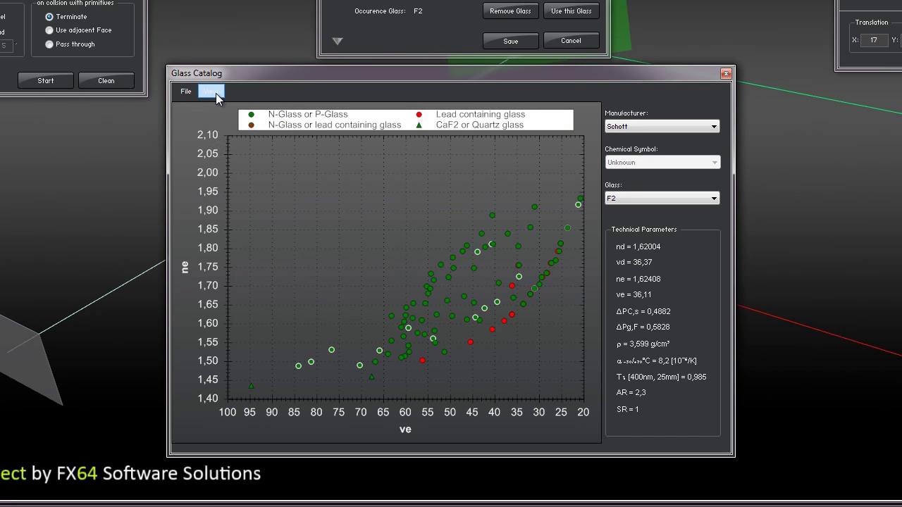
{"action": "left_click", "coordinate": [210, 91]}
{"action": "left_click", "coordinate": [217, 167]}
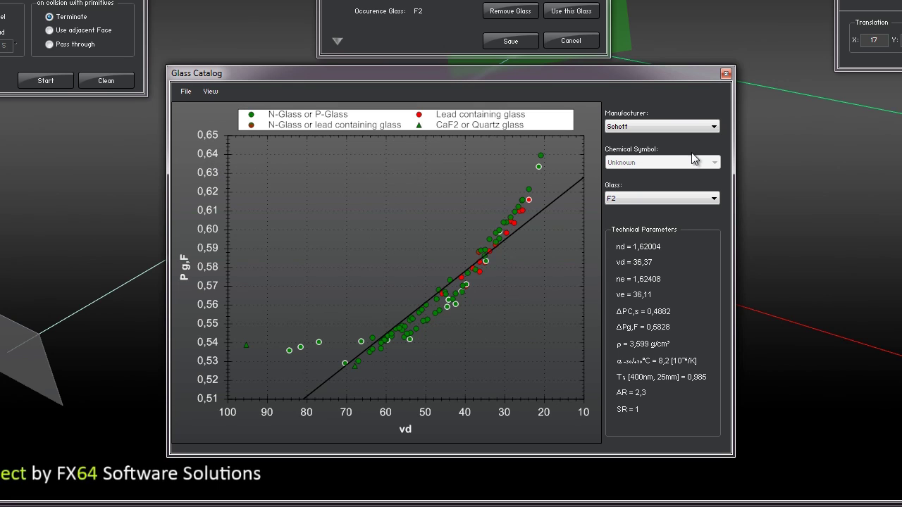
{"action": "left_click", "coordinate": [727, 73]}
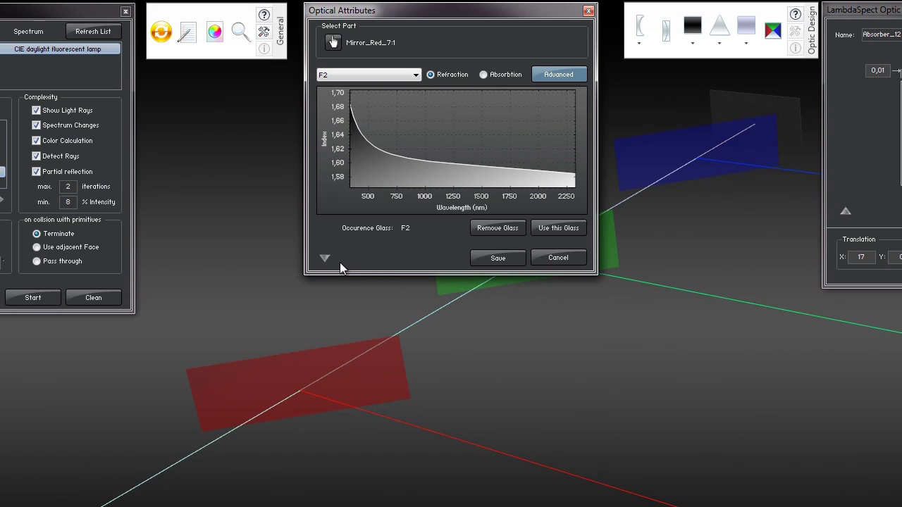
Step: On red mirror face Solid1/67, try Simple coating, then keep Red Reflection (620-780)
{"action": "left_click", "coordinate": [325, 258]}
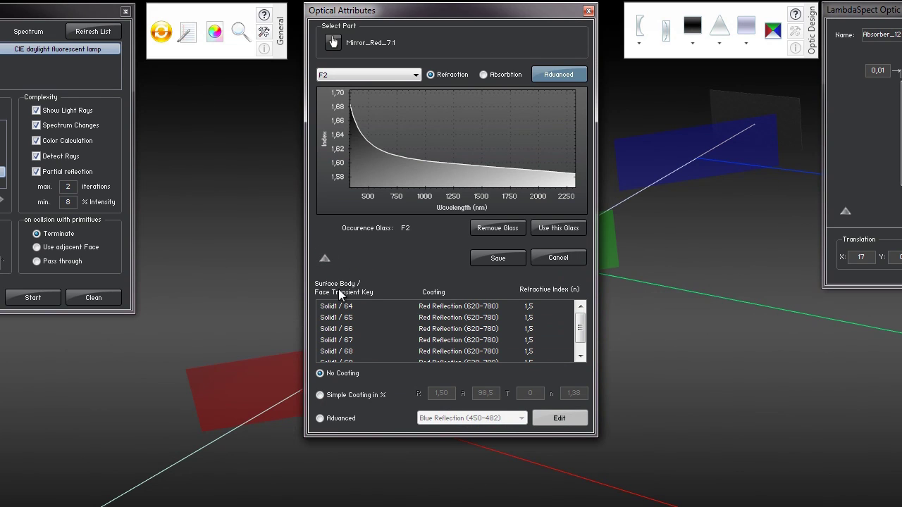
{"action": "left_click", "coordinate": [460, 331]}
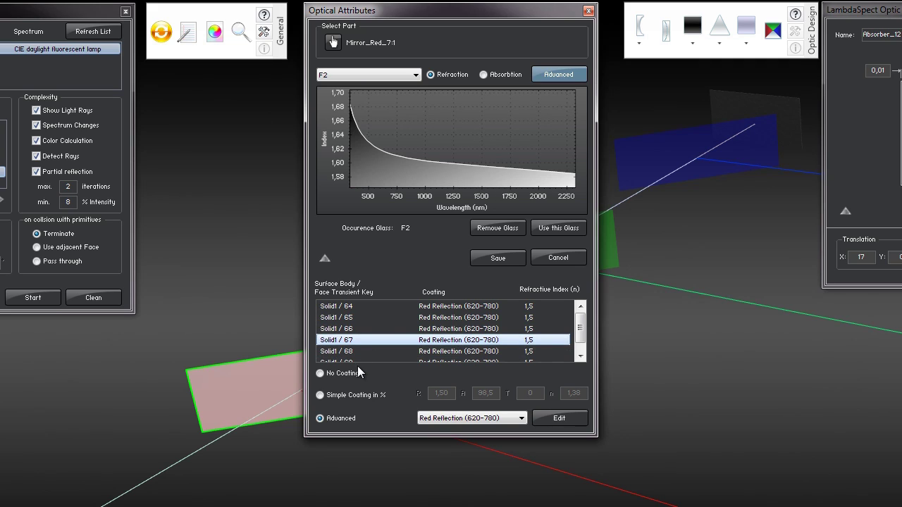
{"action": "left_click", "coordinate": [345, 395]}
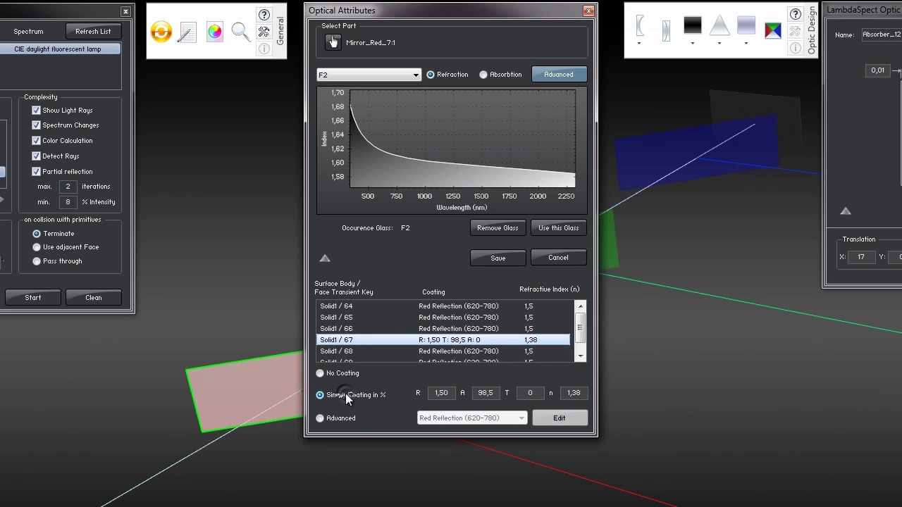
{"action": "left_click", "coordinate": [342, 418]}
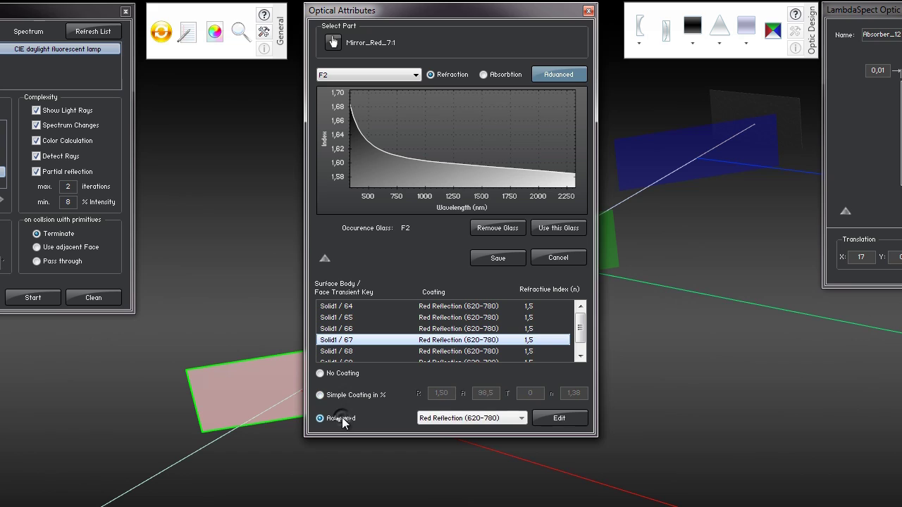
{"action": "left_click", "coordinate": [466, 419]}
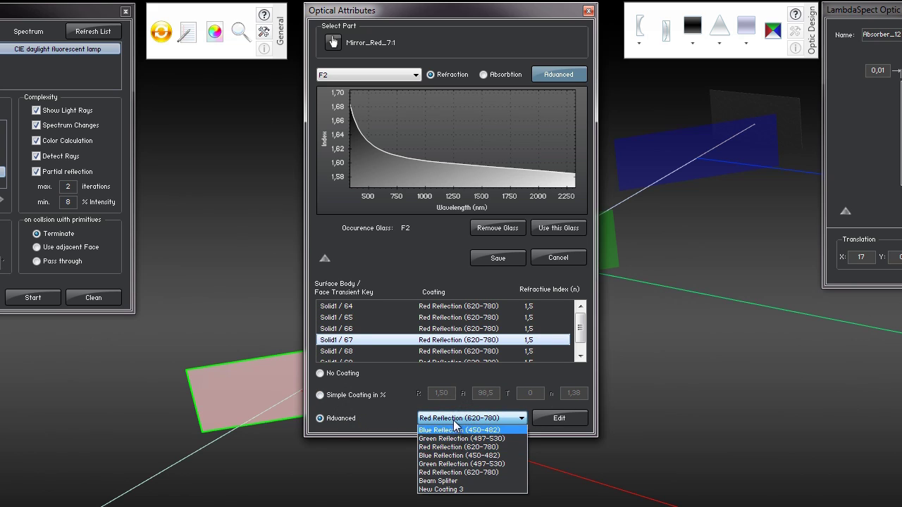
{"action": "left_click", "coordinate": [454, 420]}
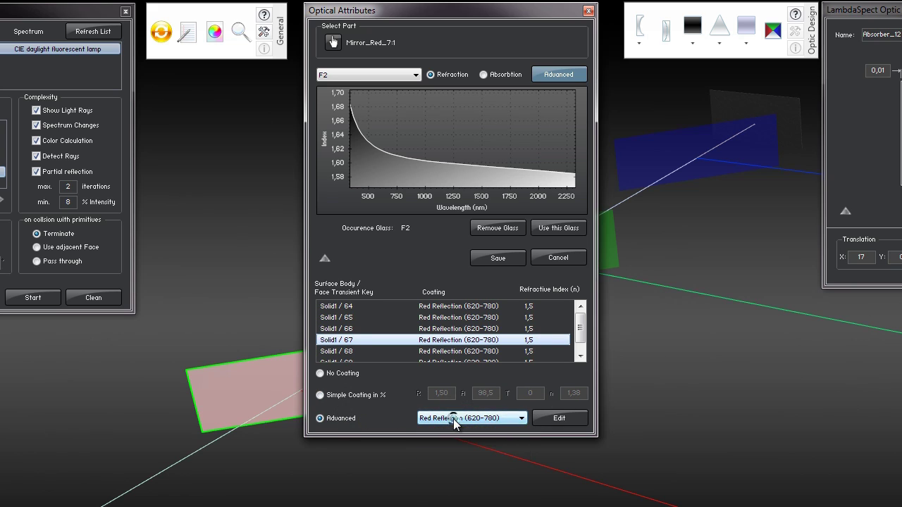
Step: Review the New Coating 3 definition in the Coating Creator and close it
{"action": "left_click", "coordinate": [556, 419]}
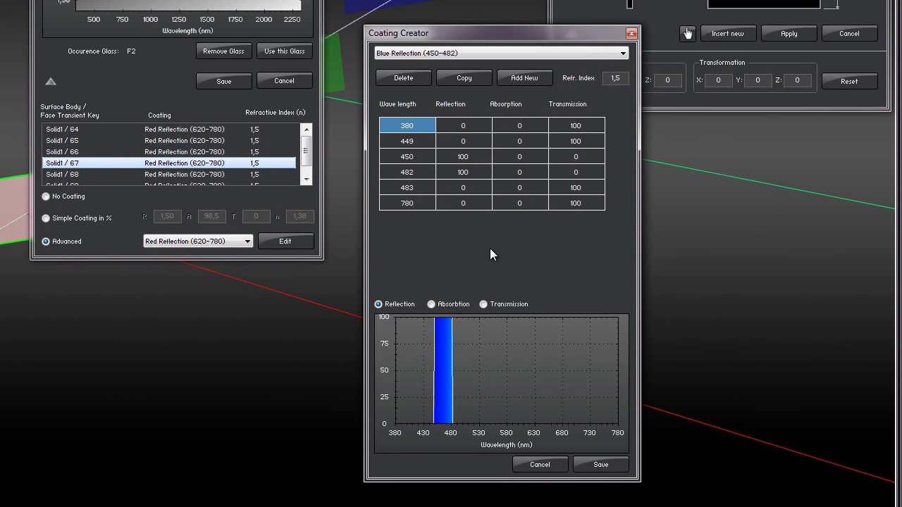
{"action": "left_click", "coordinate": [623, 53]}
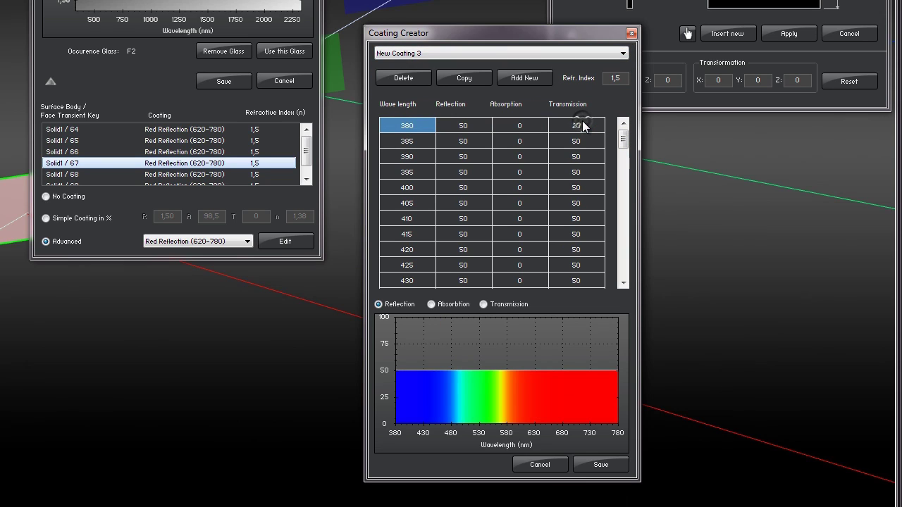
{"action": "left_click", "coordinate": [631, 33]}
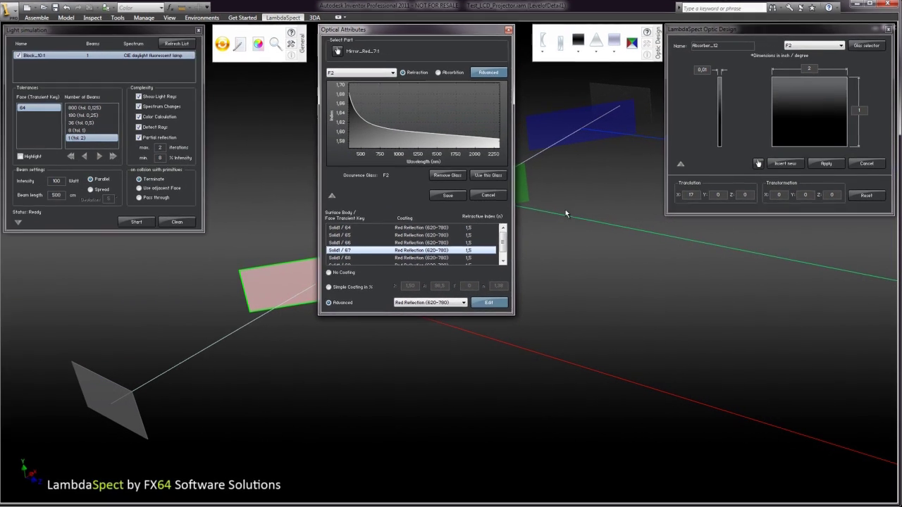
Step: Cancel and close Optical Attributes, then insert an X-Cube at Translation X 10, Z 5
{"action": "left_click", "coordinate": [493, 196]}
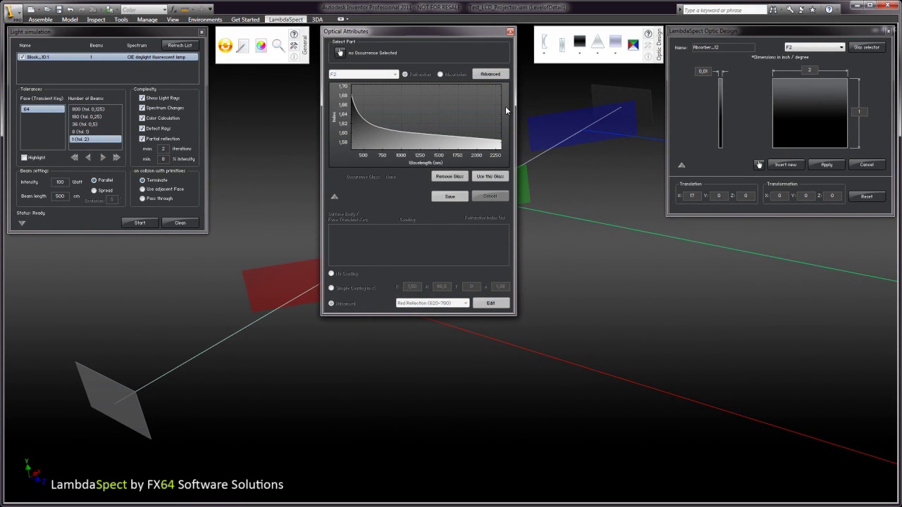
{"action": "left_click", "coordinate": [510, 32]}
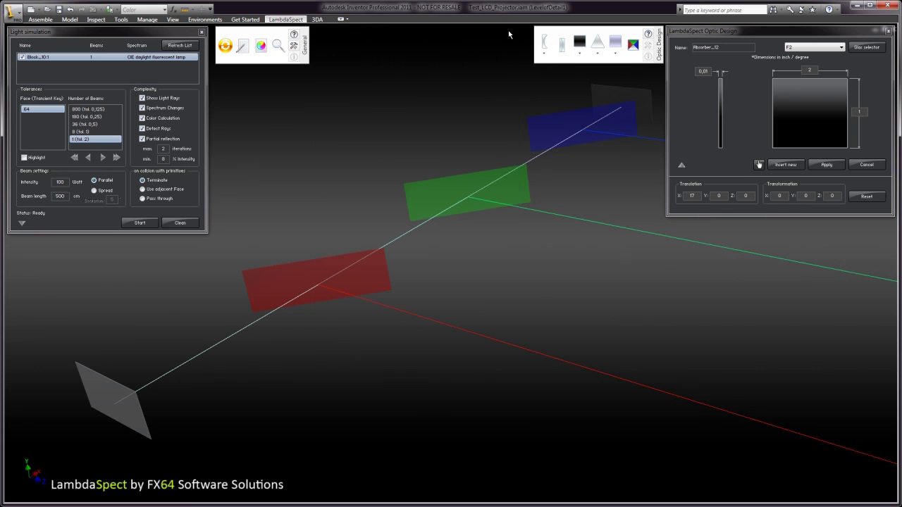
{"action": "left_click", "coordinate": [633, 45]}
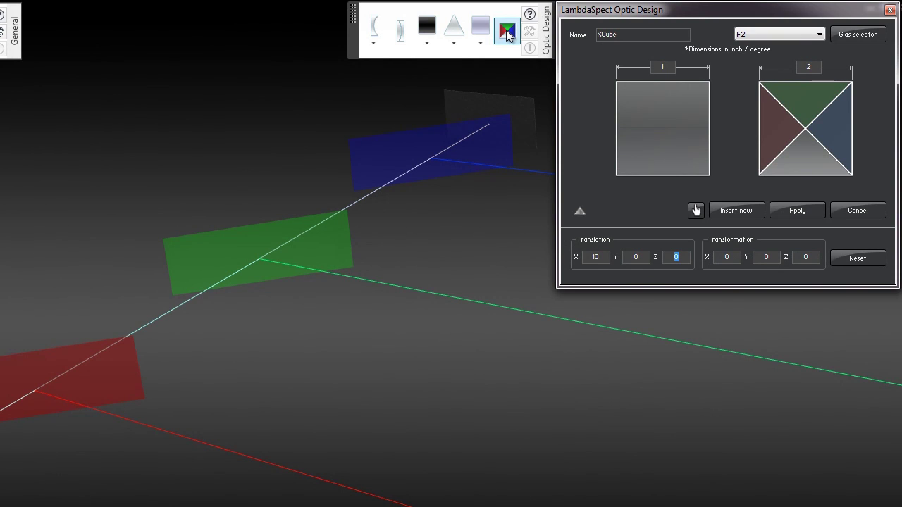
{"action": "left_click", "coordinate": [695, 209]}
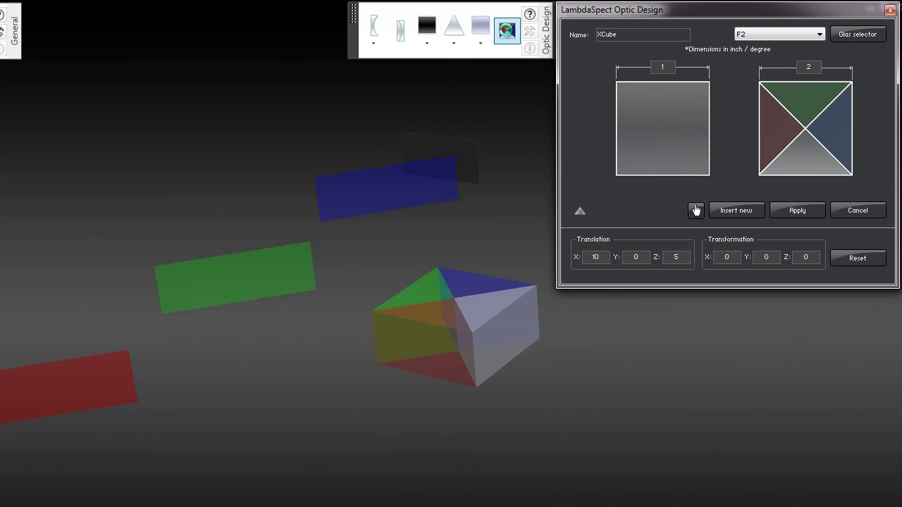
Step: Make the new element a white mirror, width 3, rotated -45° about Y, at X 15, Z 5
{"action": "left_click", "coordinate": [486, 40]}
{"action": "left_click", "coordinate": [496, 148]}
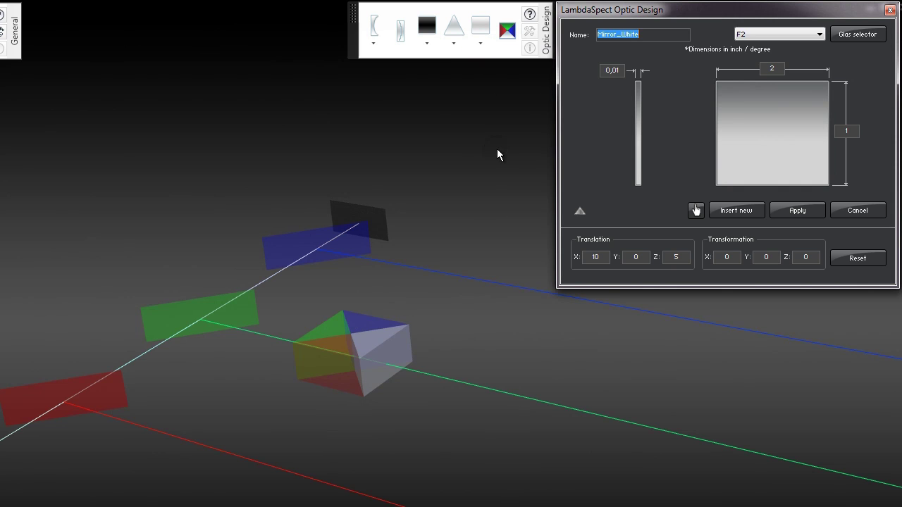
{"action": "key", "text": "Tab"}
{"action": "type", "text": "3"}
{"action": "key", "text": "Tab"}
{"action": "key", "text": "Tab"}
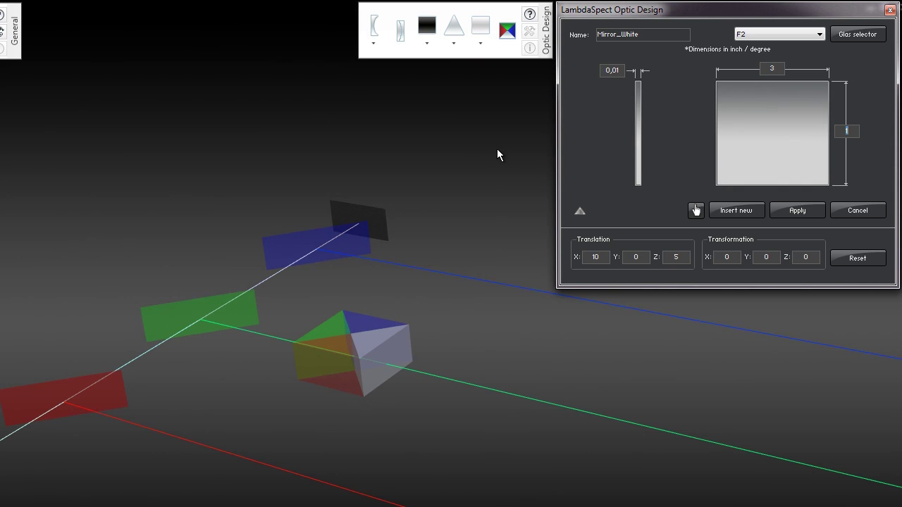
{"action": "key", "text": "Tab"}
{"action": "type", "text": "5"}
{"action": "key", "text": "Tab"}
{"action": "type", "text": "45"}
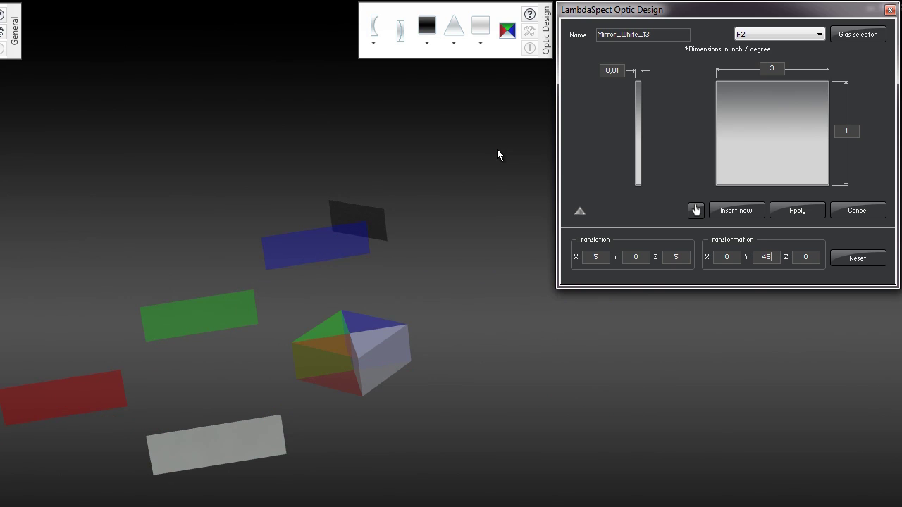
{"action": "type", "text": "-"}
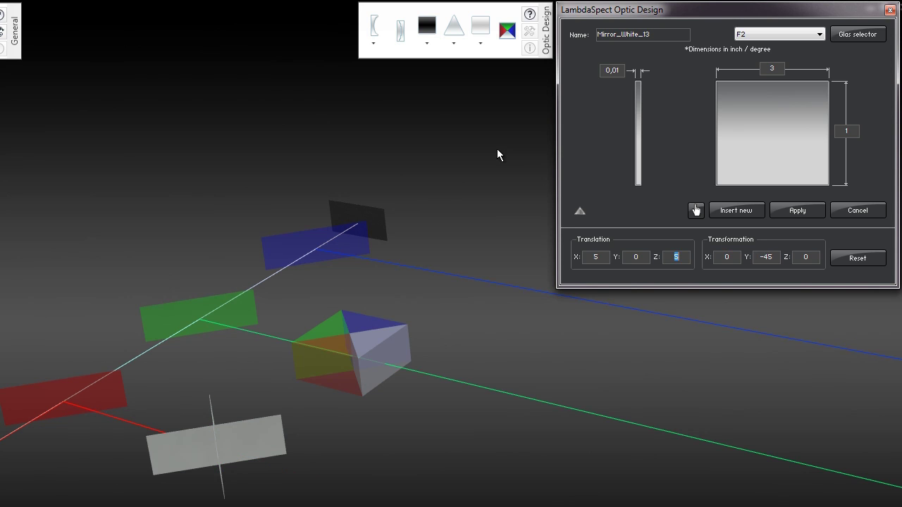
{"action": "key", "text": "shift+Tab"}
{"action": "type", "text": "15"}
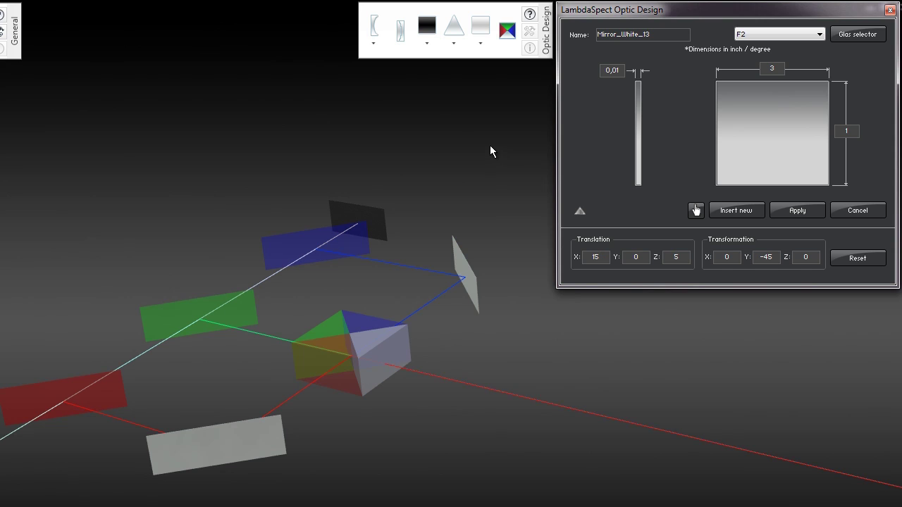
Step: Insert concave lens Concave_S at translation 10/0/8 with Y rotation -90 beyond the X-Cube
{"action": "left_click", "coordinate": [373, 28]}
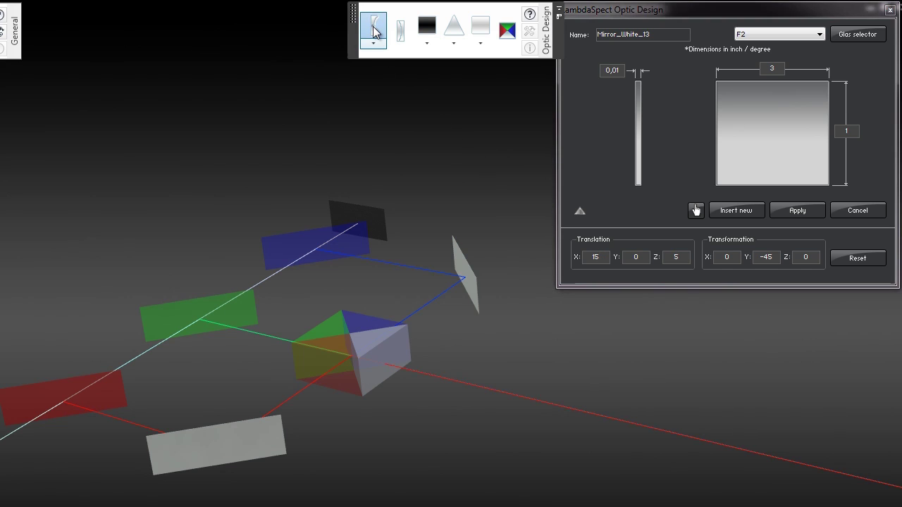
{"action": "key", "text": "Tab"}
{"action": "key", "text": "Tab"}
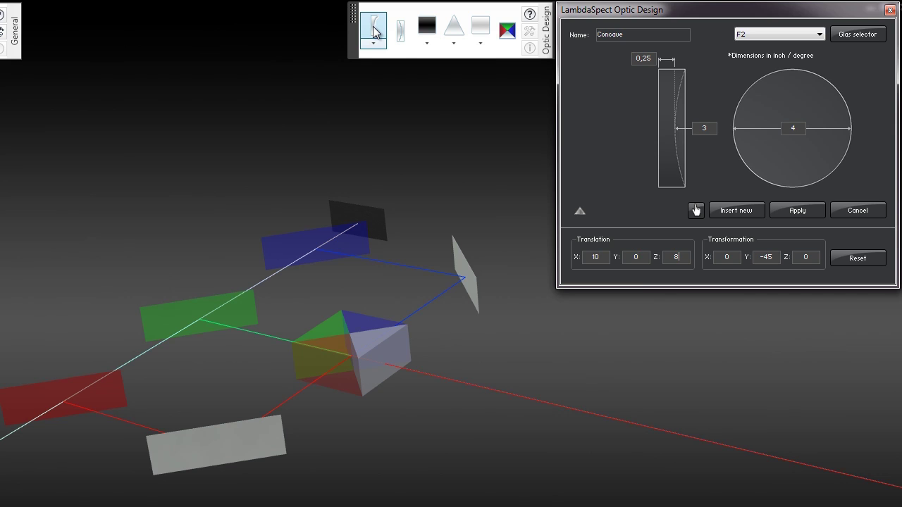
{"action": "key", "text": "Tab"}
{"action": "type", "text": "-"}
{"action": "left_click", "coordinate": [373, 32]}
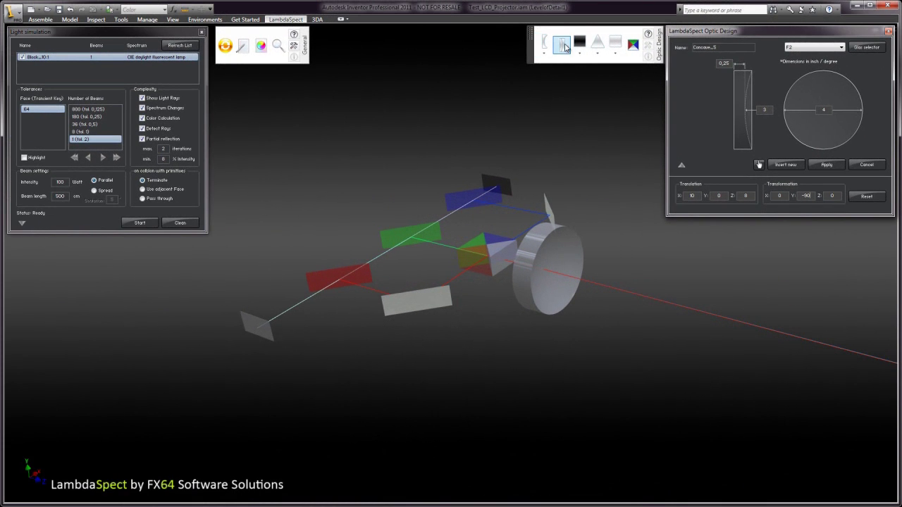
Step: Insert a 40×40 absorber screen at Z 80, rotated 90° about Y, and zoom to fit
{"action": "left_click", "coordinate": [579, 42]}
{"action": "key", "text": "Tab"}
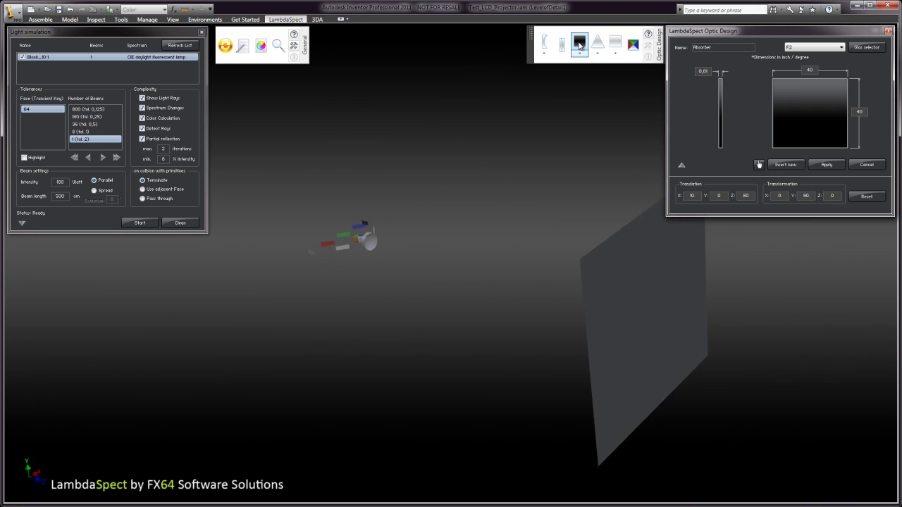
{"action": "left_click", "coordinate": [888, 31]}
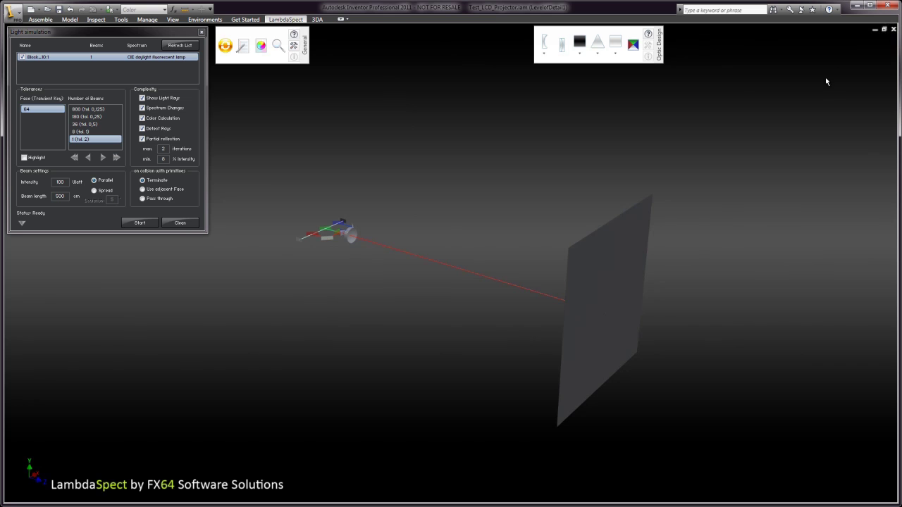
{"action": "key", "text": "F6"}
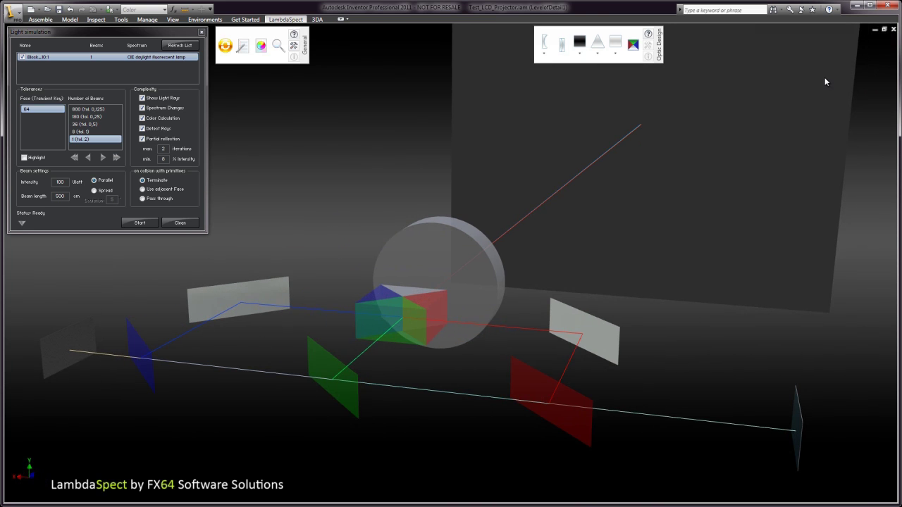
Step: Add the absorber face as a detector and run a 180-beam simulation
{"action": "left_click", "coordinate": [281, 49]}
{"action": "left_click", "coordinate": [381, 135]}
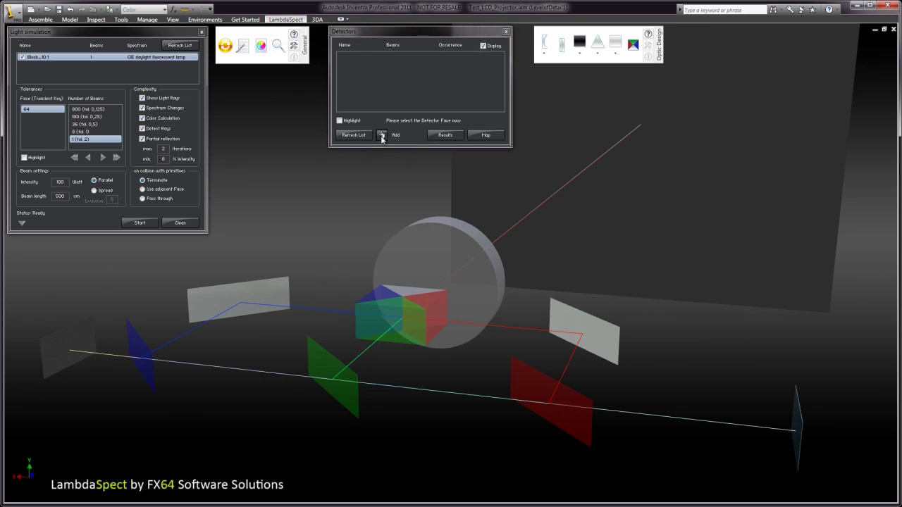
{"action": "left_click", "coordinate": [551, 144]}
{"action": "left_click", "coordinate": [92, 117]}
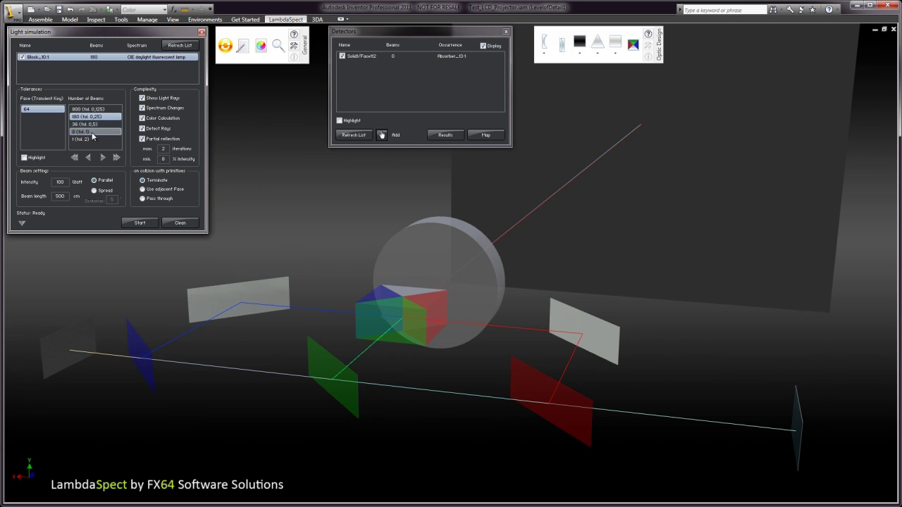
{"action": "left_click", "coordinate": [137, 223]}
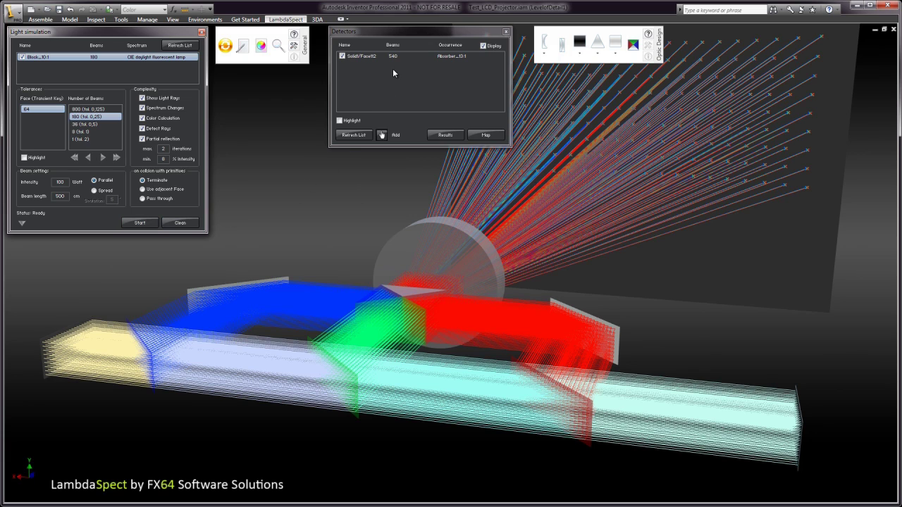
{"action": "left_click", "coordinate": [393, 55]}
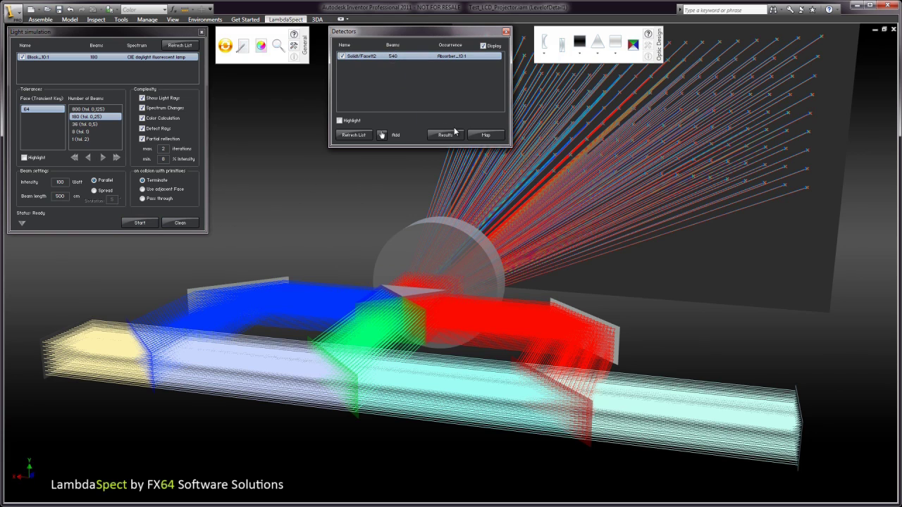
{"action": "left_click", "coordinate": [483, 135]}
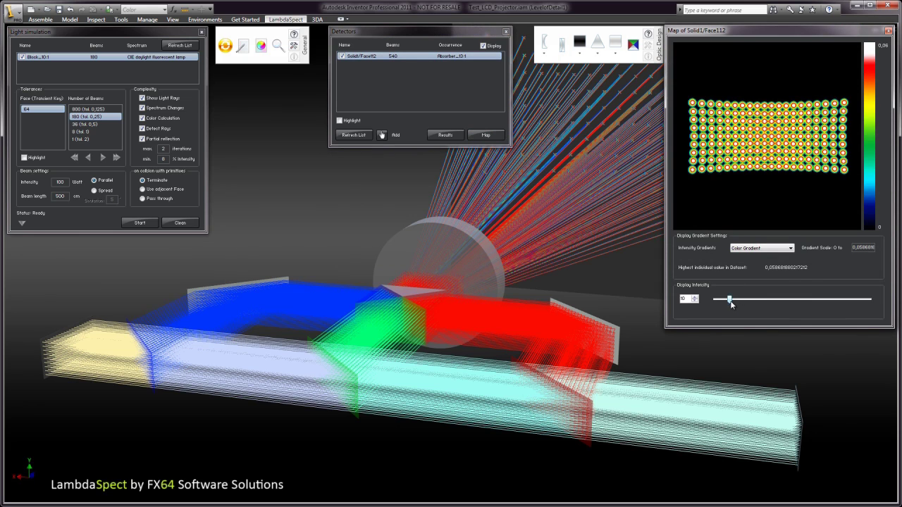
{"action": "mouse_move", "coordinate": [730, 302]}
{"action": "left_mouse_down"}
{"action": "mouse_move", "coordinate": [754, 302]}
{"action": "mouse_move", "coordinate": [736, 304]}
{"action": "left_mouse_up"}
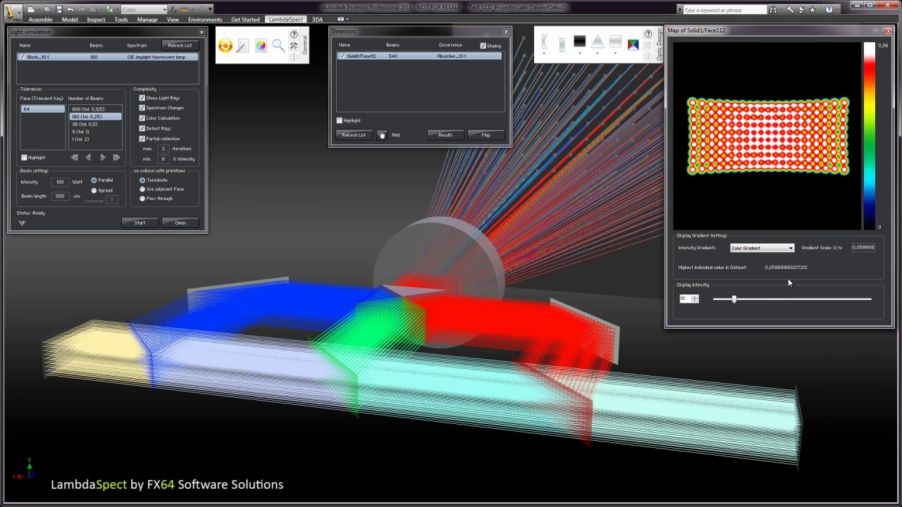
{"action": "left_click", "coordinate": [792, 251]}
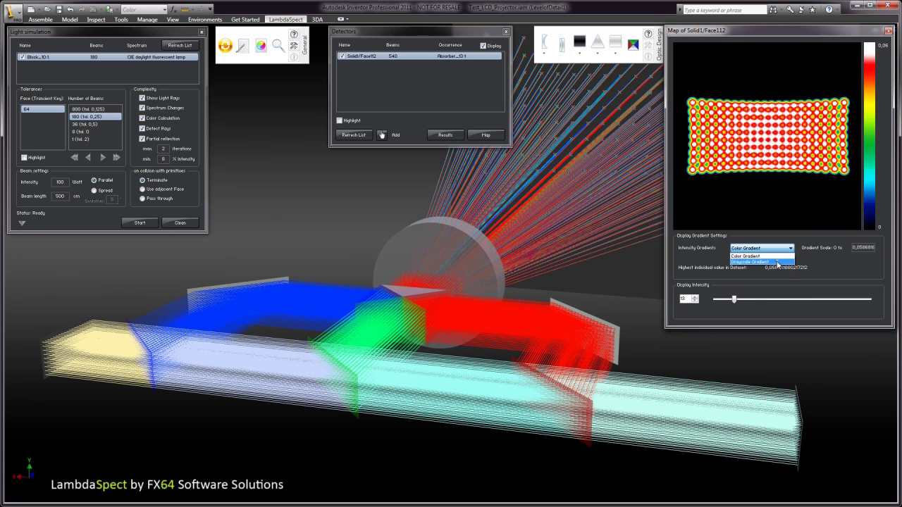
{"action": "left_click", "coordinate": [778, 263]}
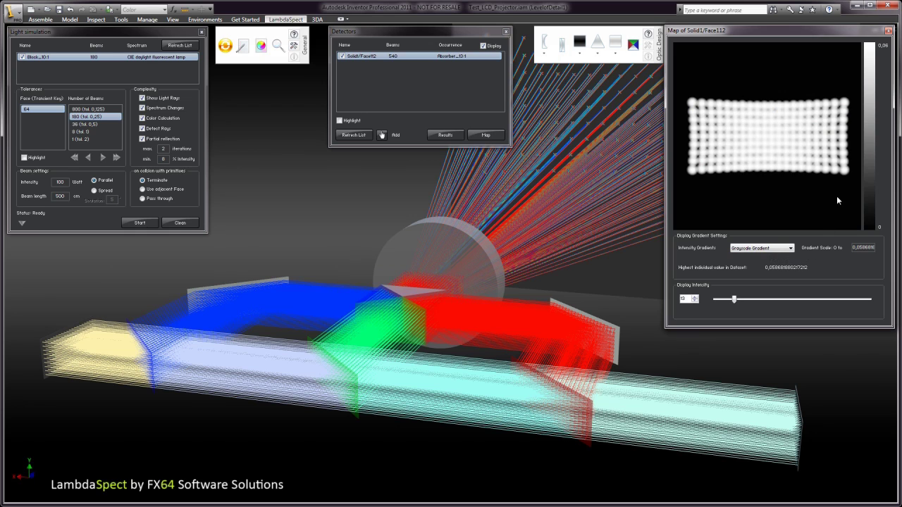
{"action": "left_click", "coordinate": [888, 31]}
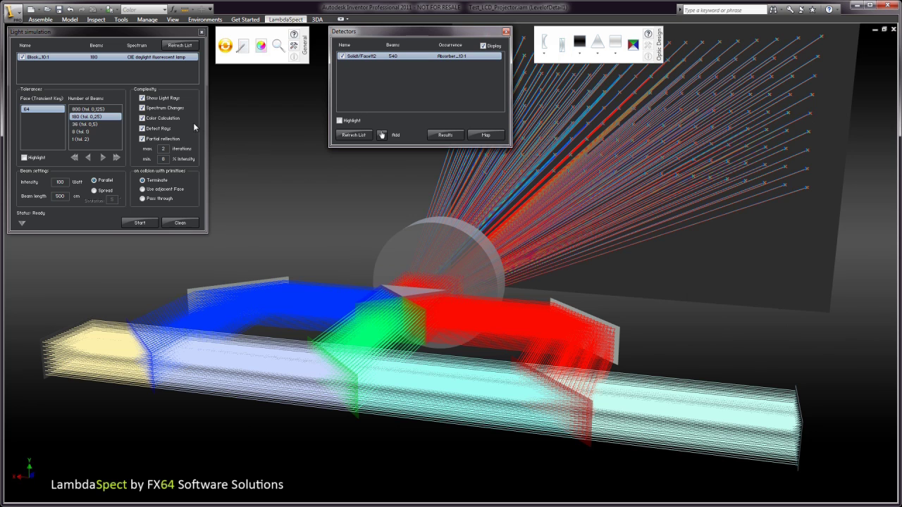
Step: Hide the light rays and view detector spectra at five points on the screen
{"action": "left_click", "coordinate": [172, 102]}
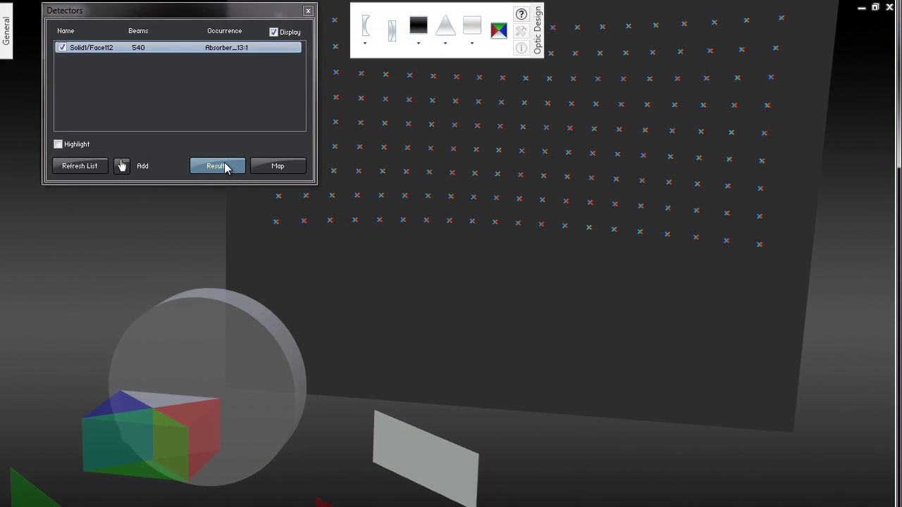
{"action": "left_click", "coordinate": [225, 167]}
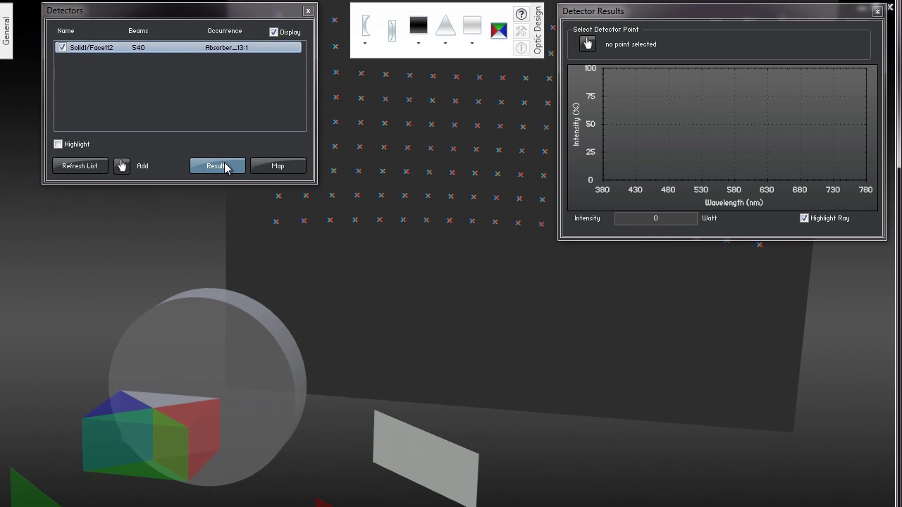
{"action": "left_click", "coordinate": [407, 197]}
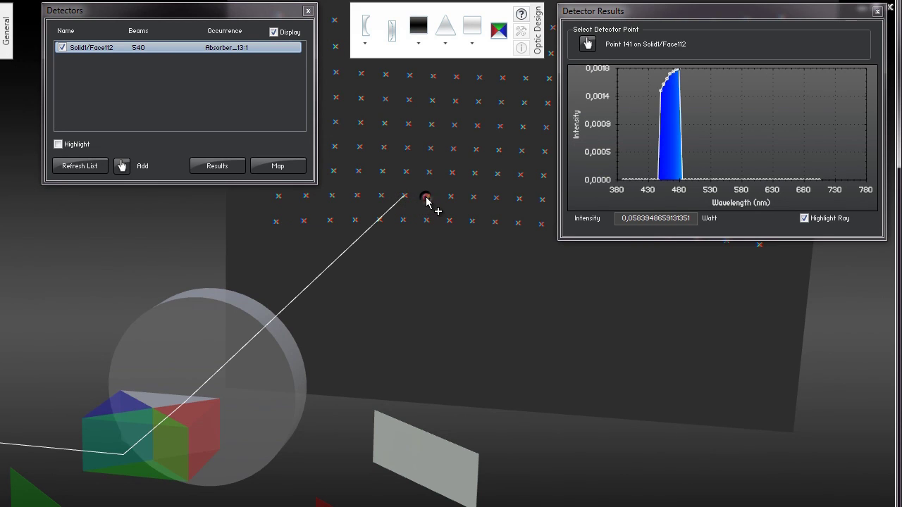
{"action": "left_click", "coordinate": [427, 196]}
{"action": "left_click", "coordinate": [455, 200]}
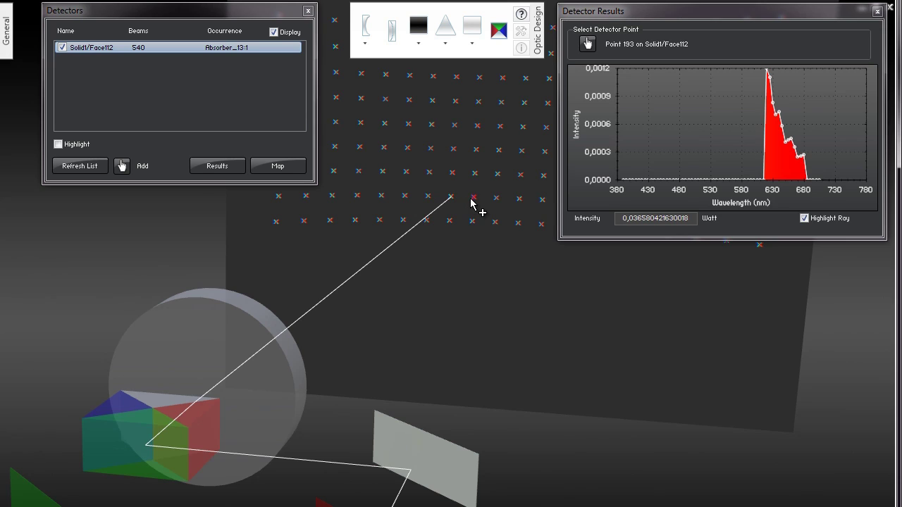
{"action": "left_click", "coordinate": [474, 199]}
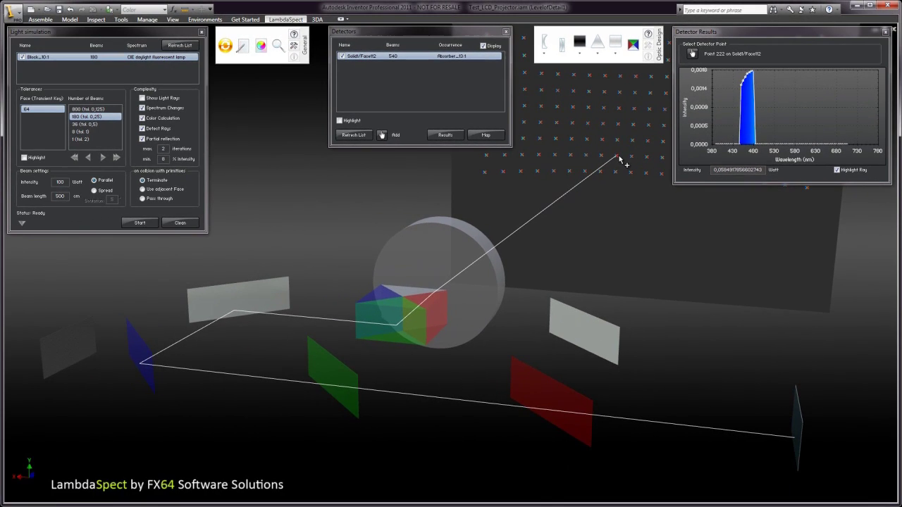
{"action": "left_click", "coordinate": [619, 155]}
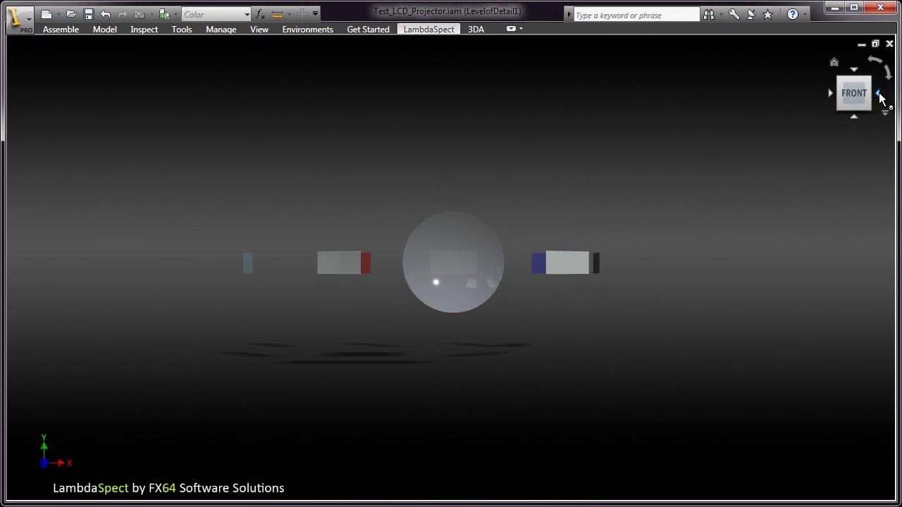
Step: Rotate the view to Right and Top with the ViewCube, then return Home
{"action": "left_click", "coordinate": [878, 93]}
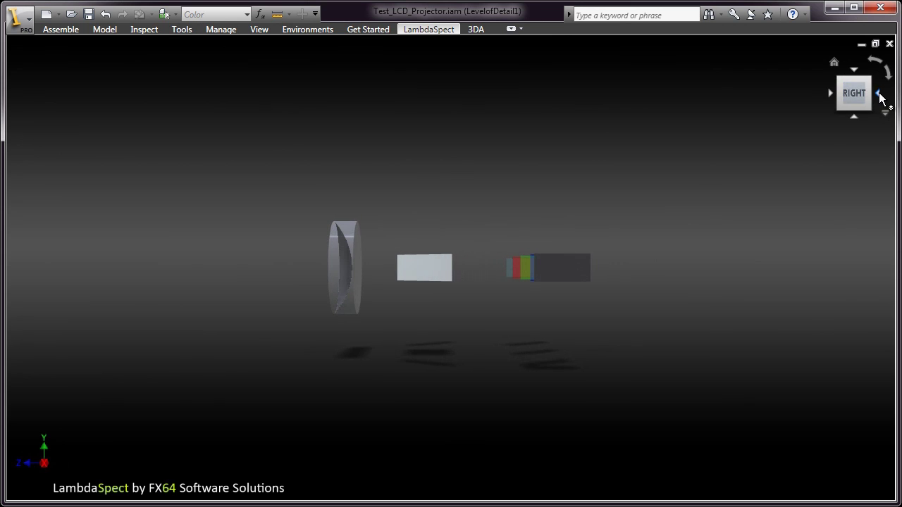
{"action": "left_click", "coordinate": [853, 69]}
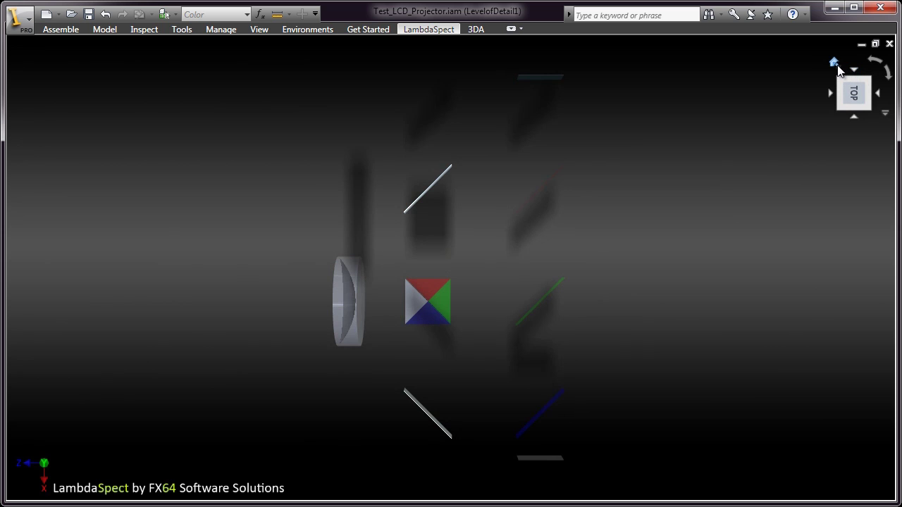
{"action": "left_click", "coordinate": [836, 64]}
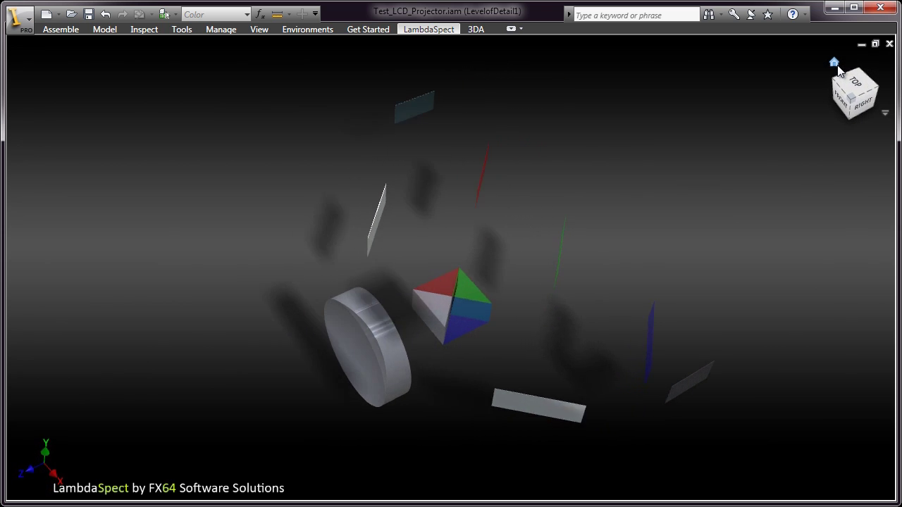